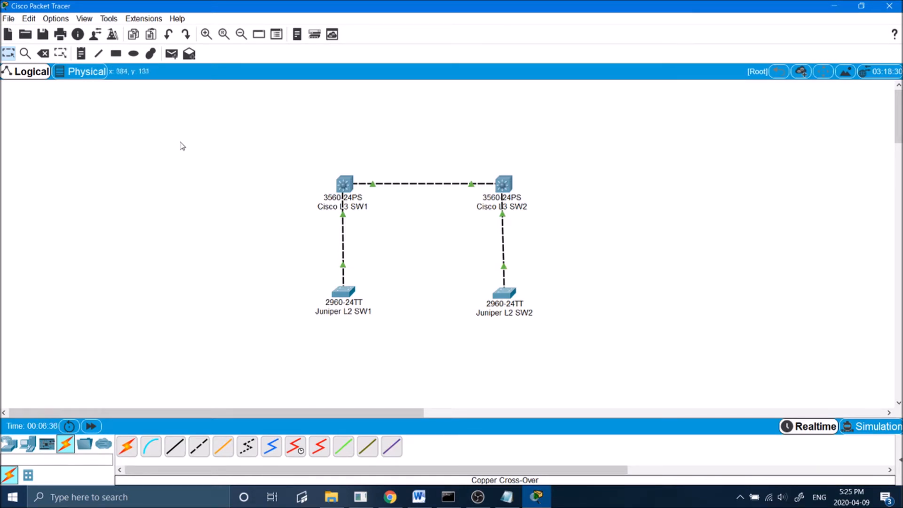
Delete the existing link between Cisco L3 SW1 and Cisco L3 SW2.
{"action": "left_click", "coordinate": [43, 54]}
{"action": "left_click", "coordinate": [393, 184]}
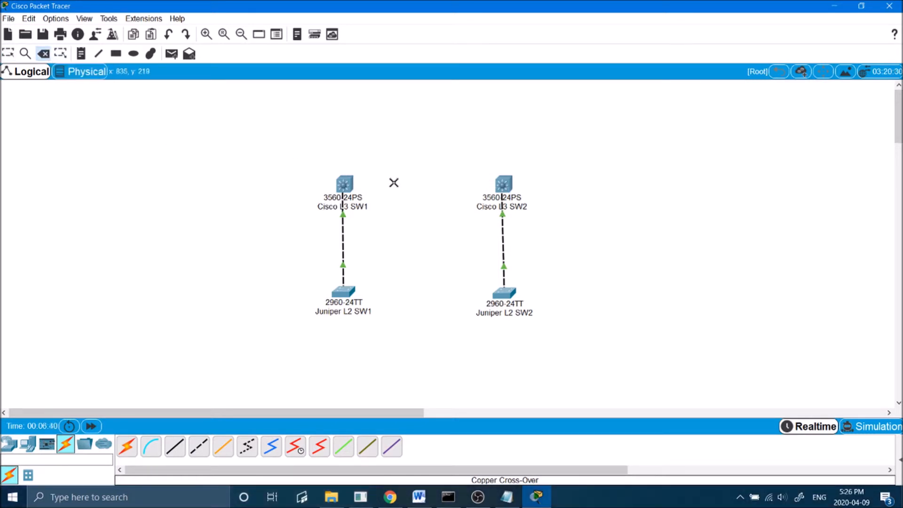
{"action": "left_click", "coordinate": [8, 53]}
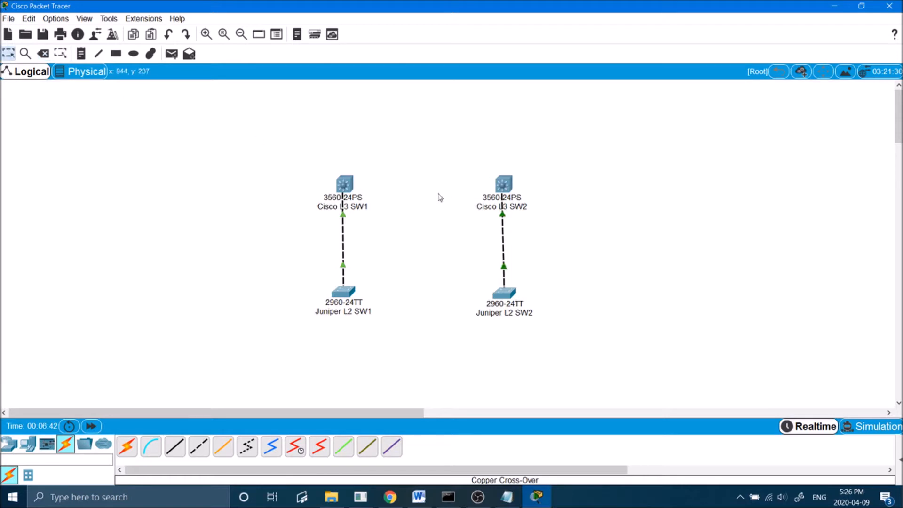
Connect Cisco L3 SW1 to Cisco L3 SW2 with a copper cross-over cable.
{"action": "left_click", "coordinate": [199, 446]}
{"action": "left_click", "coordinate": [352, 192]}
{"action": "left_click", "coordinate": [428, 480]}
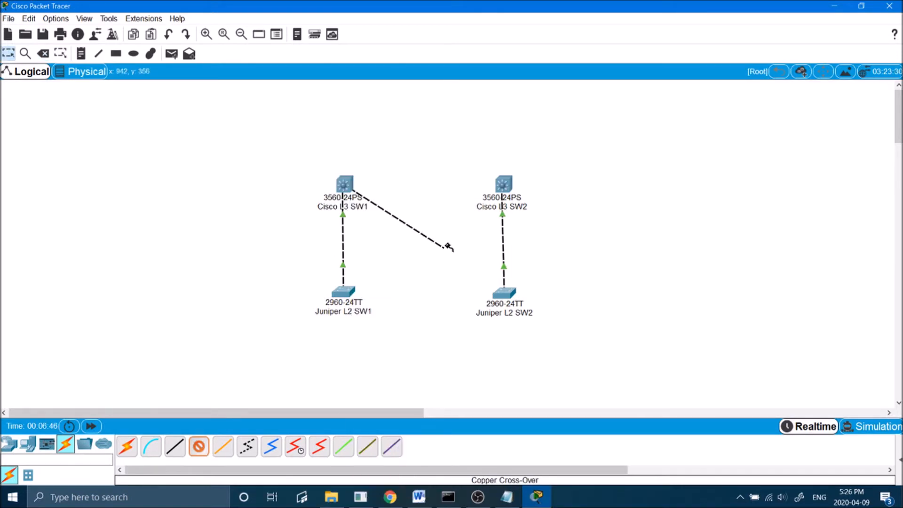
{"action": "left_click", "coordinate": [496, 183]}
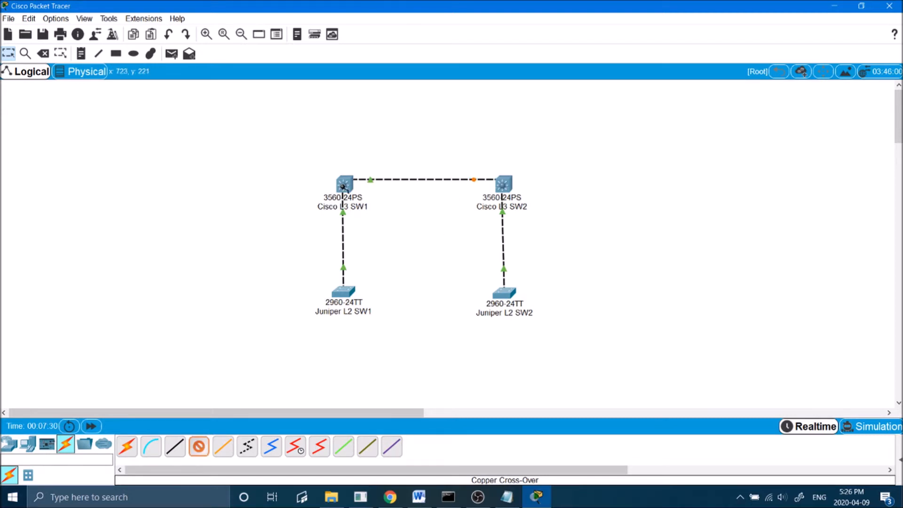
Add more copper cross-over cables between Cisco L3 SW1 and Cisco L3 SW2, using FastEthernet0/22 and FastEthernet0/21 at both ends.
{"action": "mouse_move", "coordinate": [344, 185]}
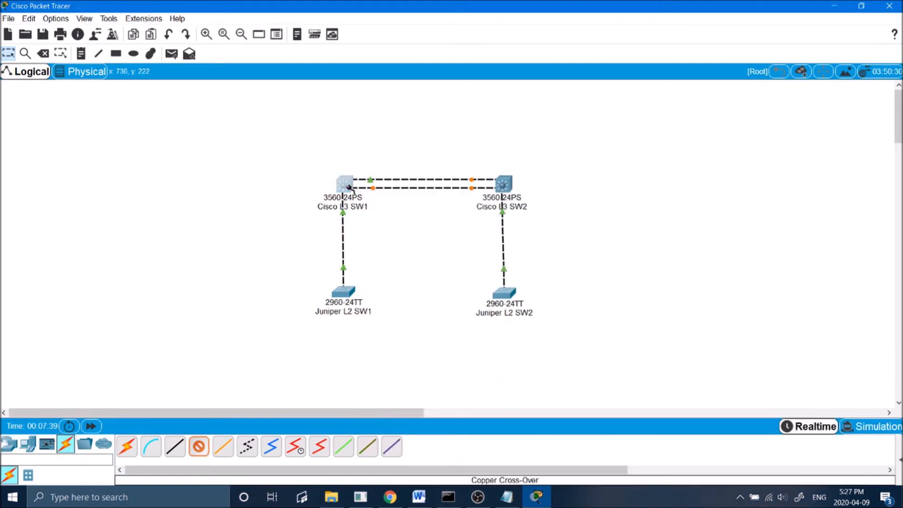
{"action": "left_click", "coordinate": [346, 186]}
{"action": "left_click", "coordinate": [393, 440]}
{"action": "left_click", "coordinate": [502, 184]}
{"action": "left_click", "coordinate": [563, 438]}
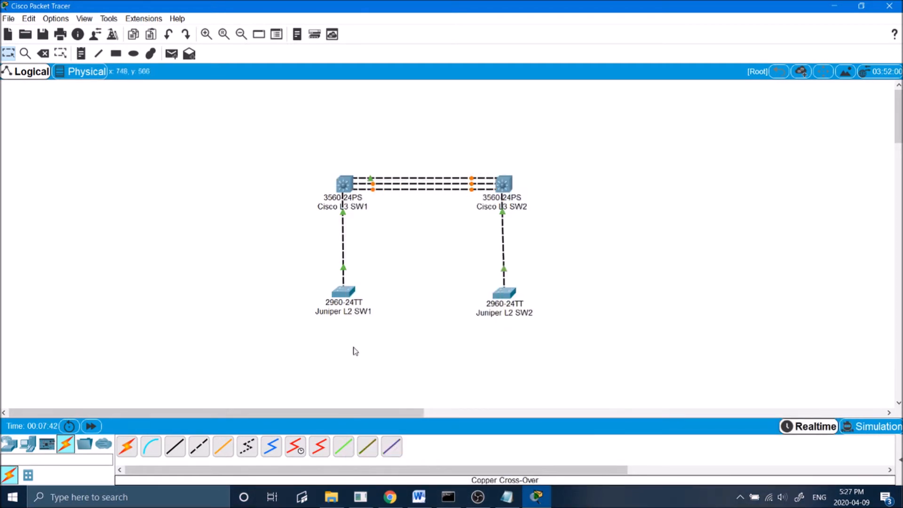
{"action": "left_click", "coordinate": [346, 186]}
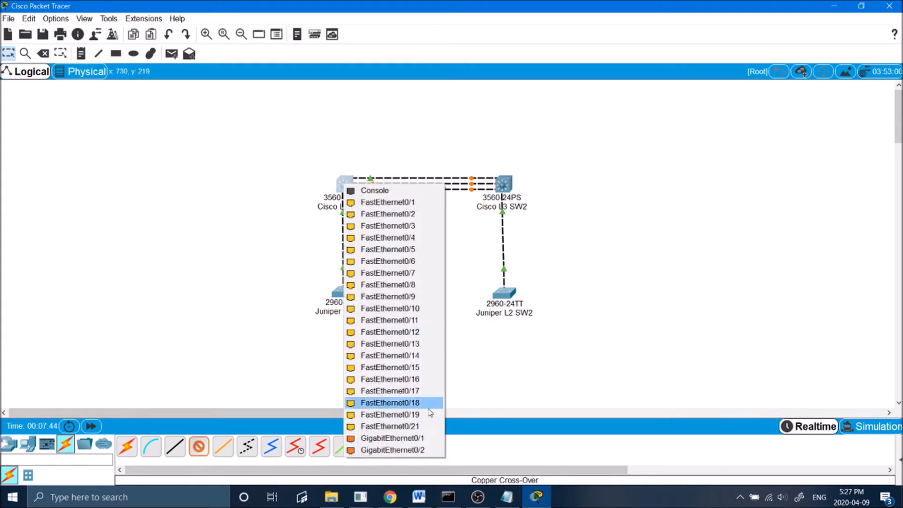
{"action": "left_click", "coordinate": [417, 427]}
{"action": "left_click", "coordinate": [502, 184]}
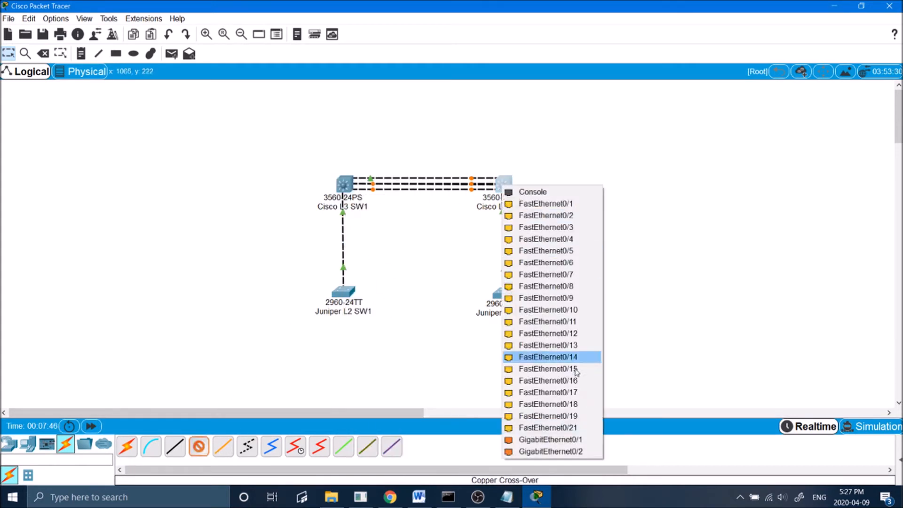
{"action": "left_click", "coordinate": [583, 429]}
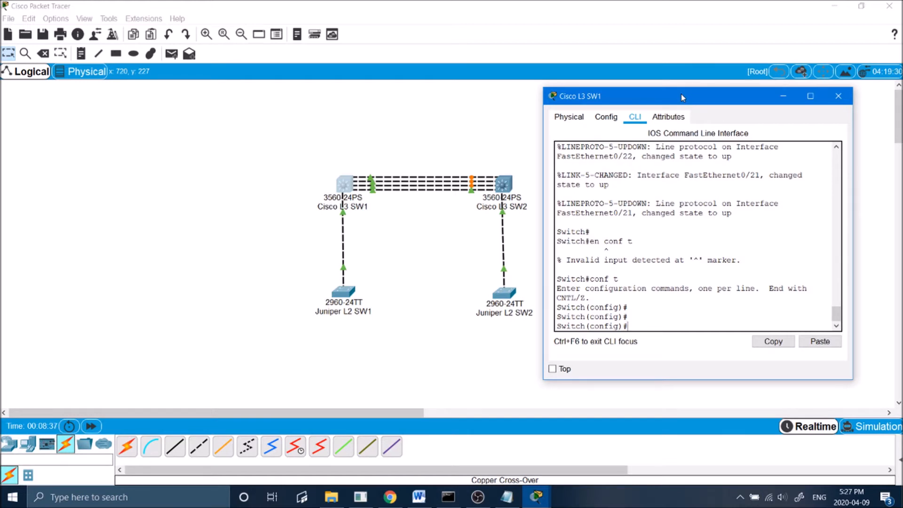
Enter interface range configuration for fa0/21-24 on Cisco L3 SW1.
{"action": "type", "text": "e fa"}
{"action": "type", "text": "0/21-24"}
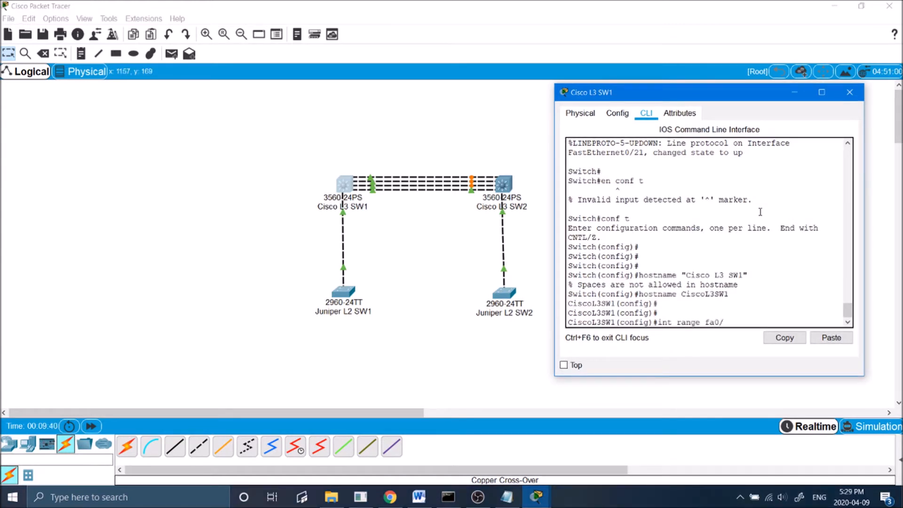
{"action": "key", "text": "Return"}
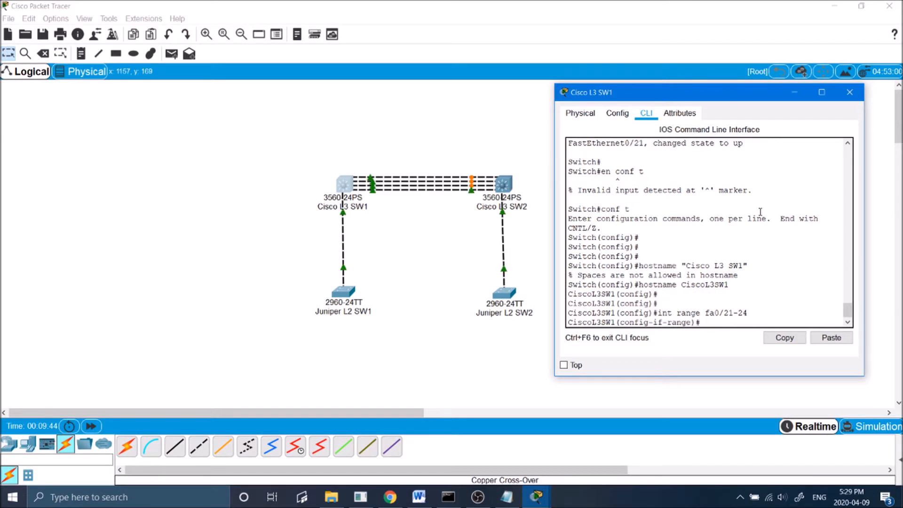
Set the trunk encapsulation of the interface range to dot1q with the switchport trunk encapsulation command.
{"action": "type", "text": "swi"}
{"action": "key", "text": "Tab"}
{"action": "type", "text": "enc"}
{"action": "key", "text": "Tab"}
{"action": "type", "text": "a"}
{"action": "key", "text": "Tab"}
{"action": "type", "text": "tr"}
{"action": "key", "text": "Tab"}
{"action": "type", "text": "e"}
{"action": "key", "text": "Tab"}
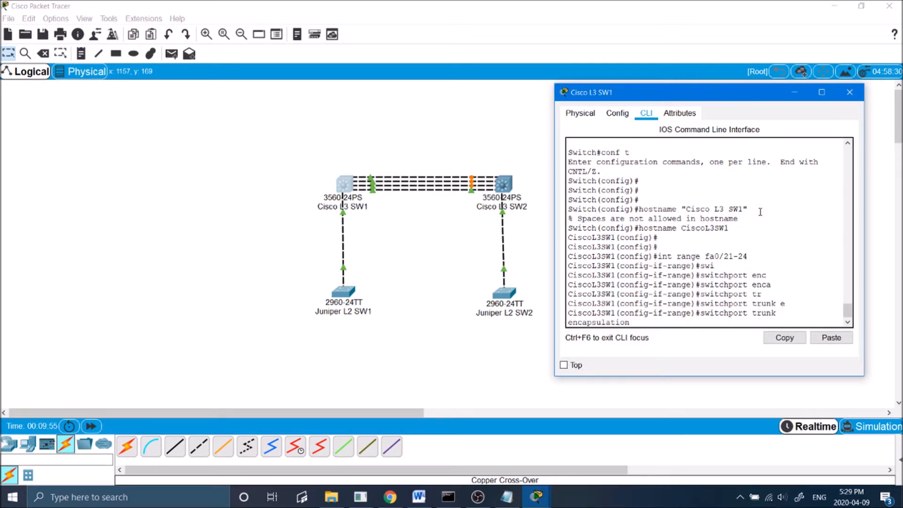
{"action": "type", "text": "dot"}
{"action": "key", "text": "Tab"}
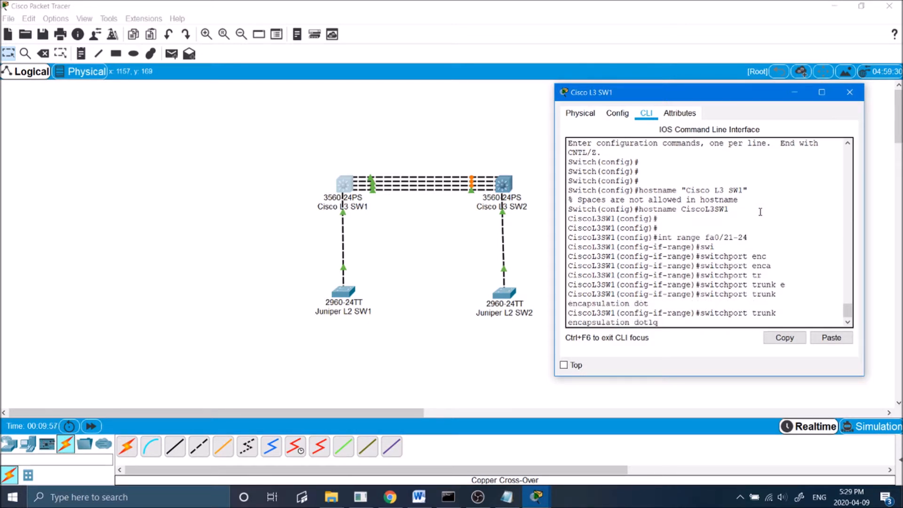
{"action": "key", "text": "Return"}
{"action": "key", "text": "Return"}
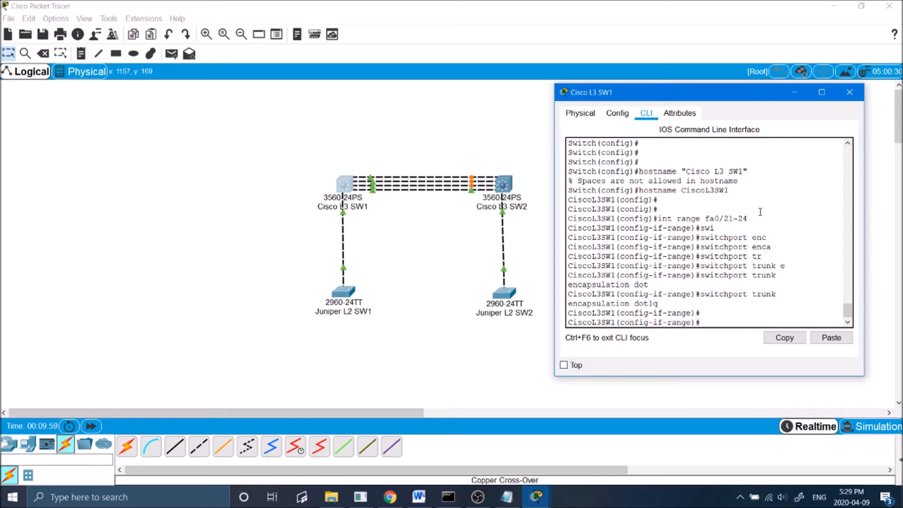
Examine the entered switchport trunk encapsulation dot1q command and its keywords.
{"action": "left_click_drag", "start_coordinate": [700, 295], "coordinate": [718, 302]}
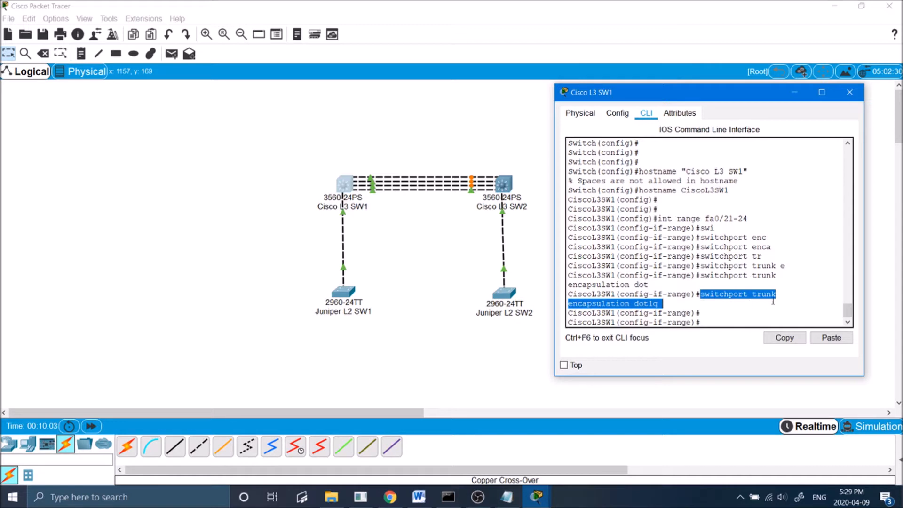
{"action": "left_click", "coordinate": [630, 303]}
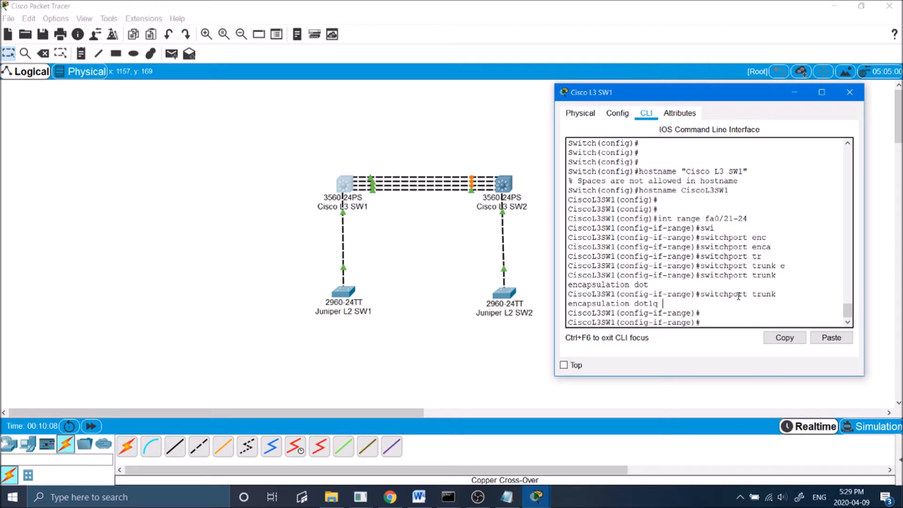
{"action": "left_click_drag", "start_coordinate": [635, 304], "coordinate": [656, 305]}
{"action": "left_click", "coordinate": [658, 304]}
{"action": "left_click_drag", "start_coordinate": [766, 296], "coordinate": [752, 296]}
{"action": "left_click", "coordinate": [752, 310]}
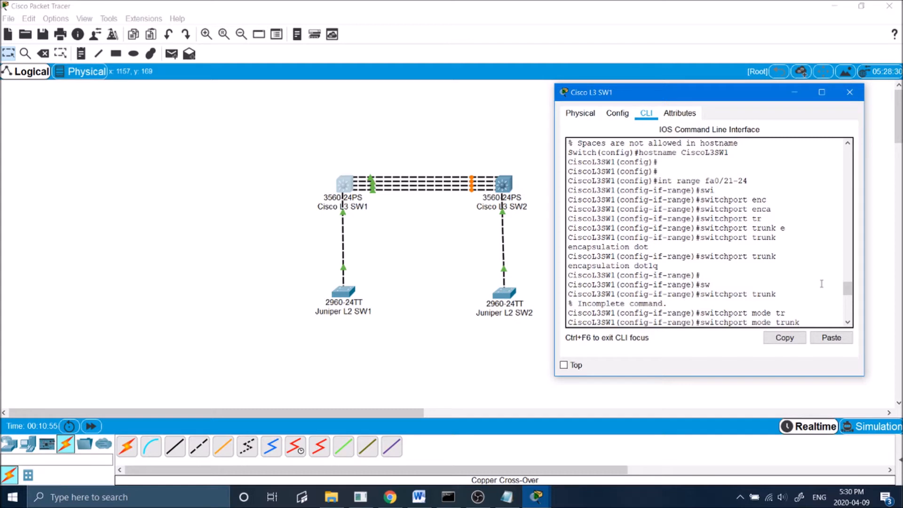
Turn off trunk negotiation on the interface range with switchport nonegotiate.
{"action": "key", "text": "Return"}
{"action": "key", "text": "Return"}
{"action": "key", "text": "Return"}
{"action": "key", "text": "Return"}
{"action": "key", "text": "Return"}
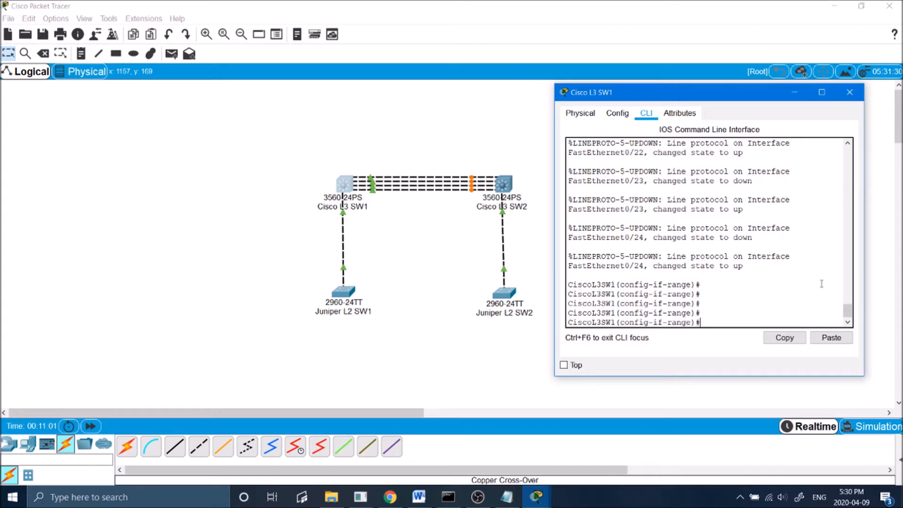
{"action": "type", "text": "swi"}
{"action": "key", "text": "Tab"}
{"action": "type", "text": "non"}
{"action": "key", "text": "Tab"}
{"action": "key", "text": "Return"}
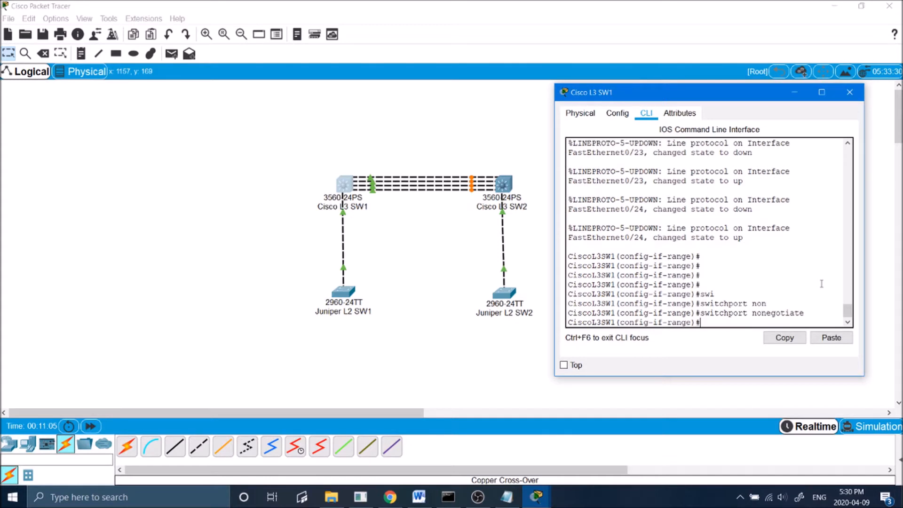
Query the allowed channel-group numbers and try to assign the interface range to channel-group 6.
{"action": "type", "text": "channel-gr"}
{"action": "key", "text": "Tab"}
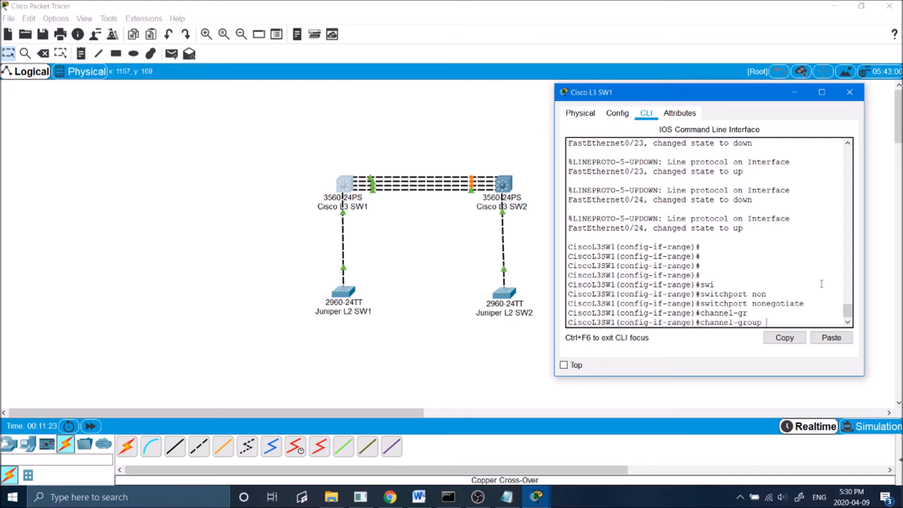
{"action": "type", "text": "?"}
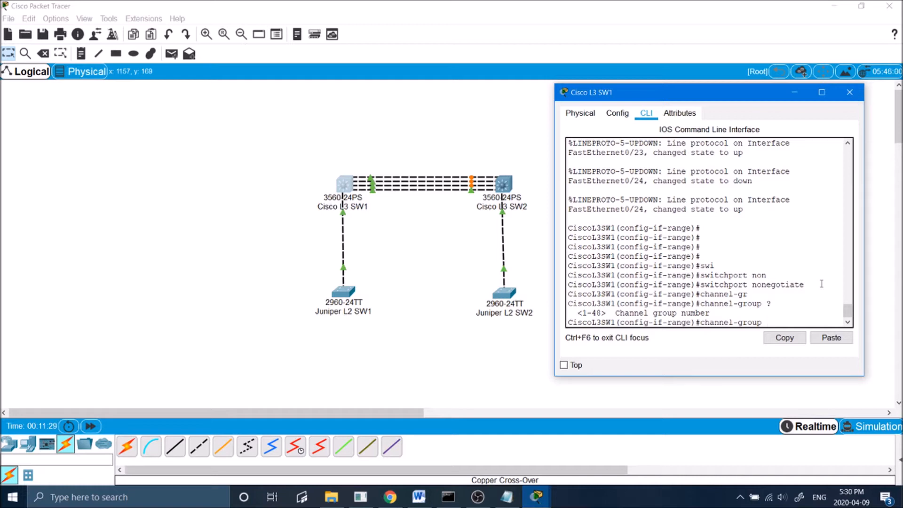
{"action": "type", "text": "6"}
{"action": "key", "text": "Return"}
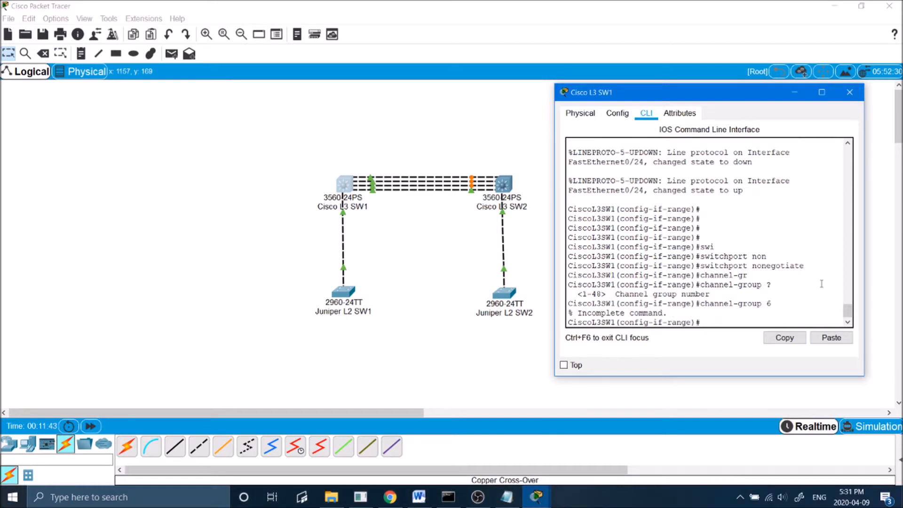
{"action": "key", "text": "Up"}
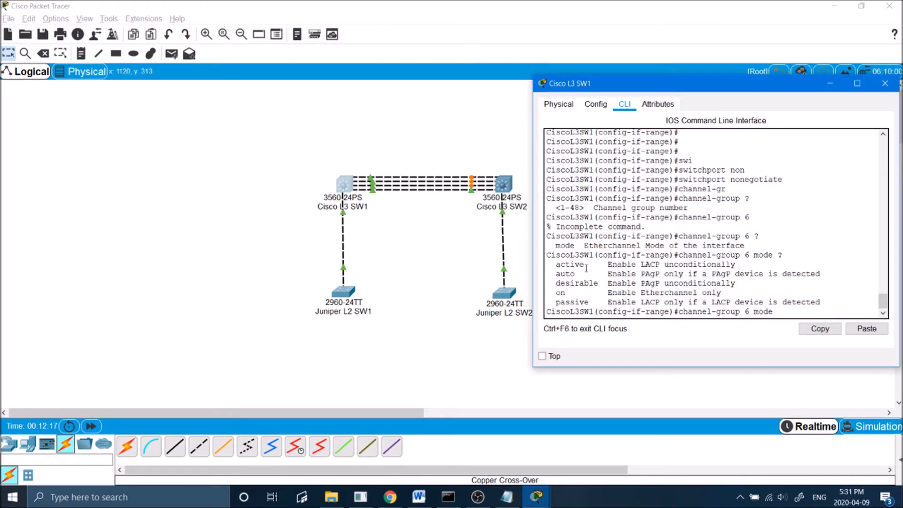
Examine the channel-group mode options active, auto, desirable, on and passive, and the LACP or PAgP protocol each one enables.
{"action": "left_click_drag", "start_coordinate": [608, 271], "coordinate": [640, 274]}
{"action": "left_click", "coordinate": [637, 283]}
{"action": "double_click", "coordinate": [647, 284]}
{"action": "left_click", "coordinate": [641, 273]}
{"action": "left_click_drag", "start_coordinate": [641, 265], "coordinate": [699, 295]}
{"action": "left_click", "coordinate": [658, 302]}
{"action": "left_click", "coordinate": [698, 294]}
{"action": "left_click_drag", "start_coordinate": [562, 293], "coordinate": [666, 297]}
{"action": "left_click", "coordinate": [666, 297]}
{"action": "left_click_drag", "start_coordinate": [560, 283], "coordinate": [660, 275]}
{"action": "left_click", "coordinate": [656, 275]}
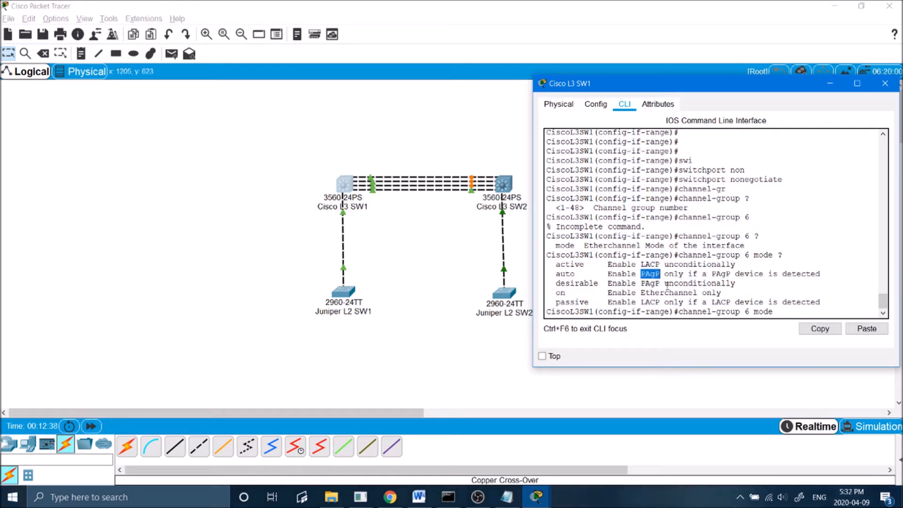
{"action": "left_click_drag", "start_coordinate": [658, 265], "coordinate": [640, 265]}
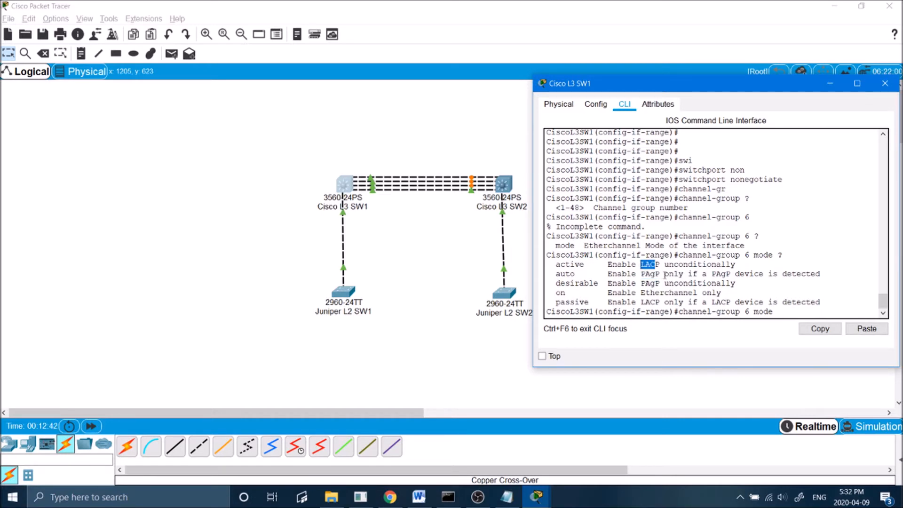
{"action": "left_click", "coordinate": [658, 275]}
{"action": "left_click_drag", "start_coordinate": [661, 274], "coordinate": [641, 274]}
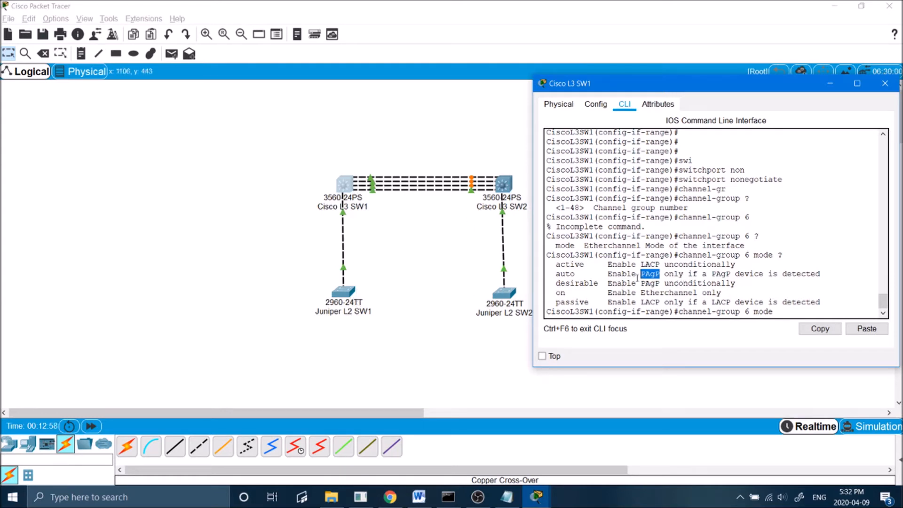
{"action": "left_click", "coordinate": [640, 264]}
{"action": "left_click_drag", "start_coordinate": [641, 264], "coordinate": [661, 265]}
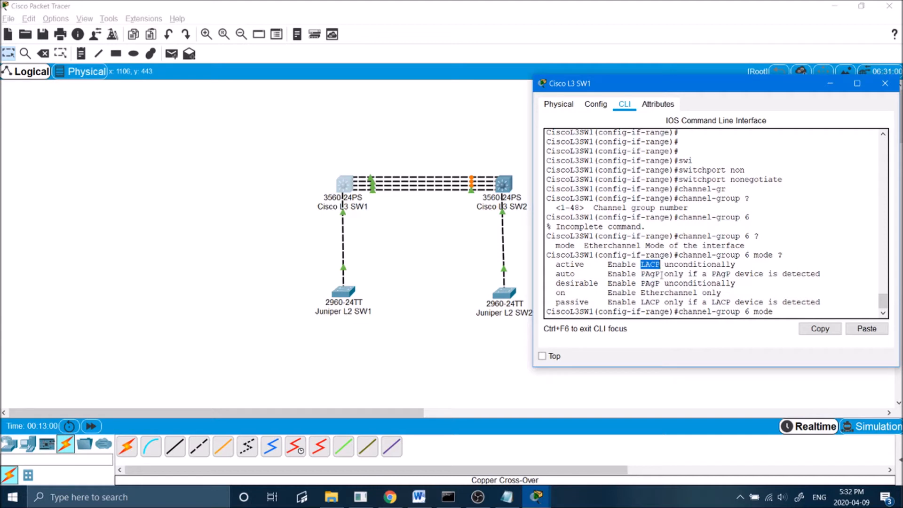
{"action": "mouse_move", "coordinate": [661, 274]}
{"action": "left_mouse_down"}
{"action": "mouse_move", "coordinate": [637, 273]}
{"action": "mouse_move", "coordinate": [656, 284]}
{"action": "left_mouse_up"}
{"action": "left_click_drag", "start_coordinate": [575, 276], "coordinate": [557, 282]}
{"action": "left_click", "coordinate": [574, 281]}
{"action": "left_click_drag", "start_coordinate": [562, 267], "coordinate": [568, 266]}
{"action": "left_click_drag", "start_coordinate": [569, 301], "coordinate": [588, 300]}
{"action": "left_click", "coordinate": [623, 283]}
{"action": "left_click_drag", "start_coordinate": [599, 284], "coordinate": [556, 284]}
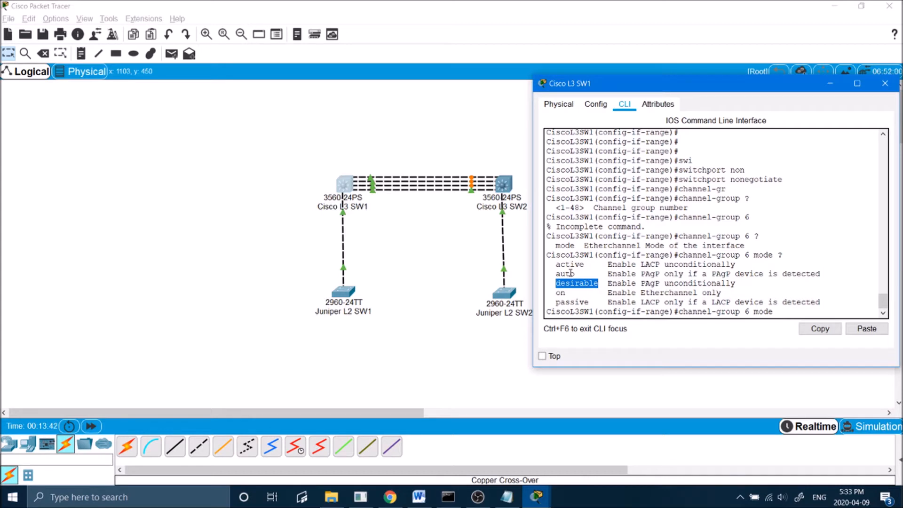
{"action": "left_click_drag", "start_coordinate": [561, 274], "coordinate": [581, 275]}
{"action": "left_click", "coordinate": [641, 275]}
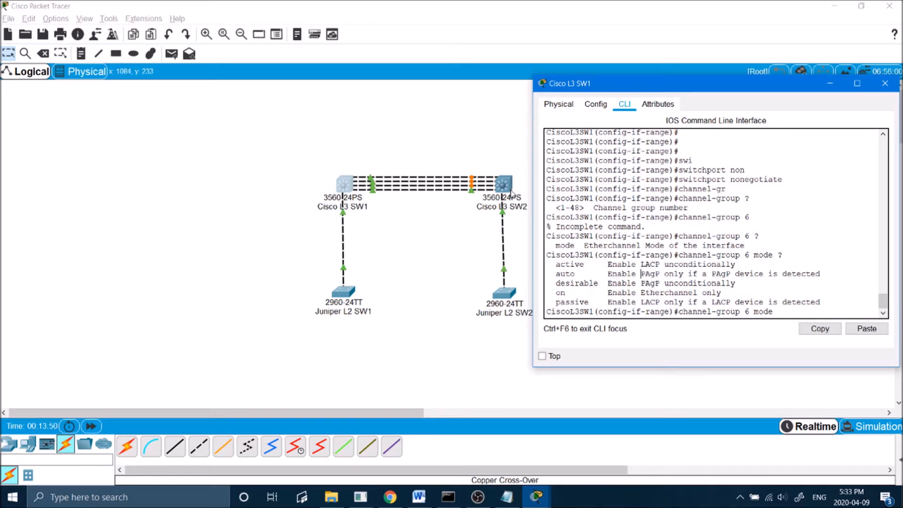
Complete the channel-group 6 command with mode desirable for the interface range.
{"action": "left_click", "coordinate": [795, 312]}
{"action": "type", "text": "desier"}
{"action": "key", "text": "Tab"}
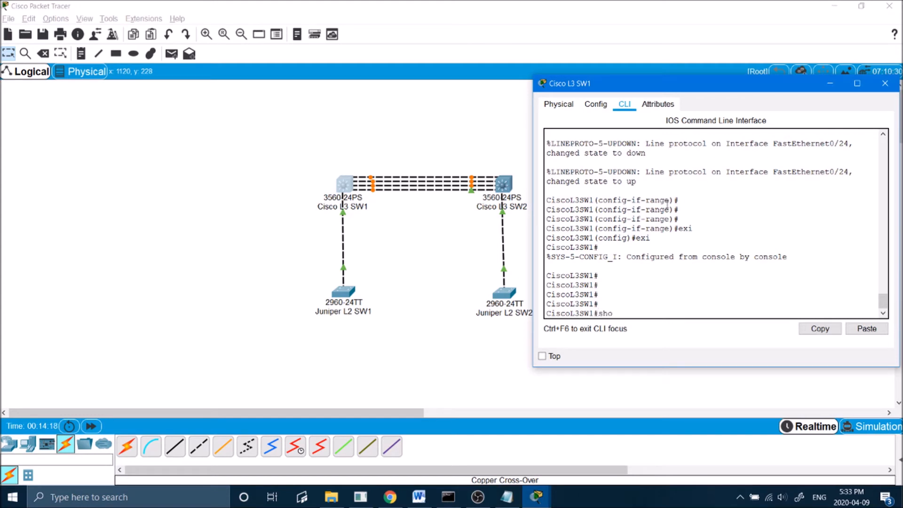
Display the EtherChannel summary on Cisco L3 SW1 and examine the group, protocol and member ports.
{"action": "type", "text": "w"}
{"action": "key", "text": "Tab"}
{"action": "type", "text": "et"}
{"action": "key", "text": "Tab"}
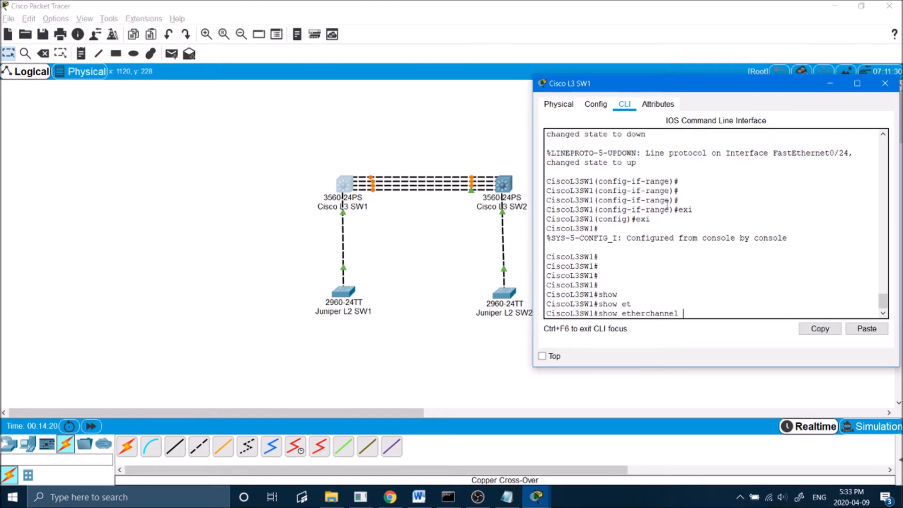
{"action": "type", "text": "?summary"}
{"action": "key", "text": "Return"}
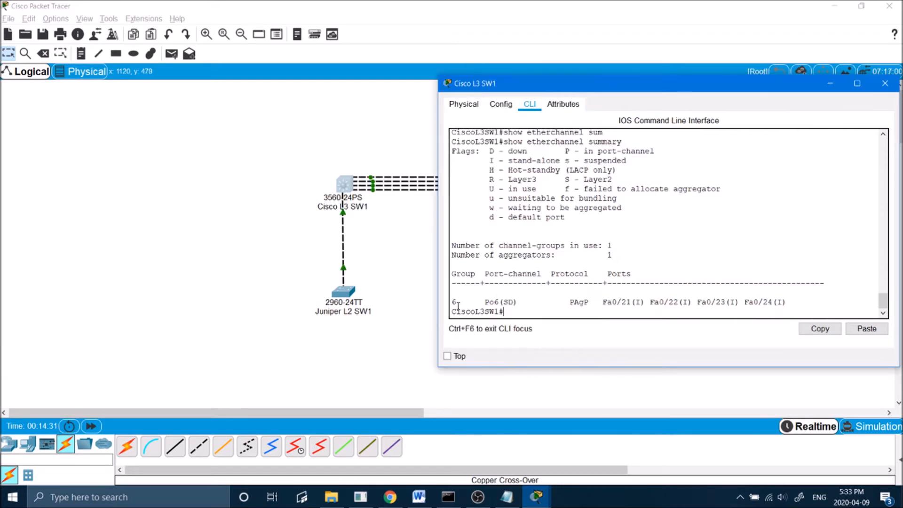
{"action": "left_click_drag", "start_coordinate": [458, 304], "coordinate": [453, 303]}
{"action": "left_click", "coordinate": [559, 300]}
{"action": "left_click_drag", "start_coordinate": [570, 302], "coordinate": [787, 303]}
{"action": "left_click", "coordinate": [586, 301]}
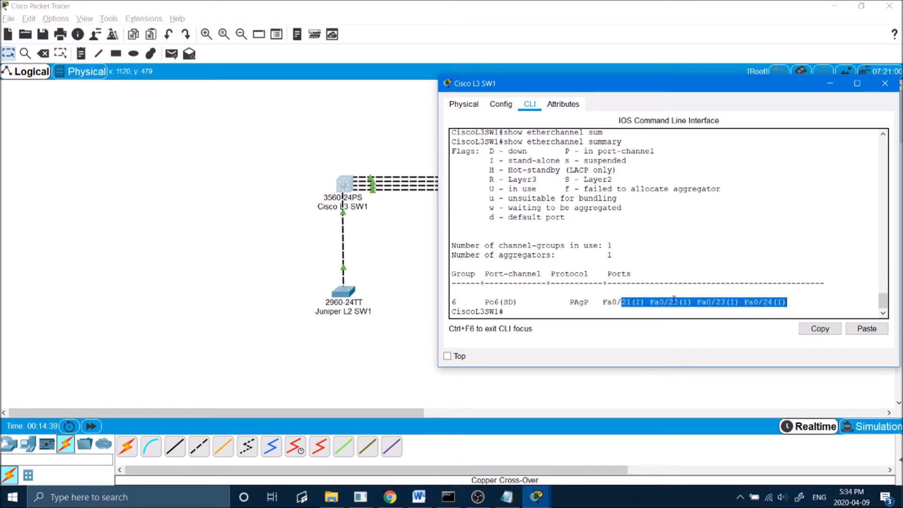
Return to the topology and open the Cisco L3 SW2 device window, placing it beside the network diagram.
{"action": "left_click", "coordinate": [301, 278]}
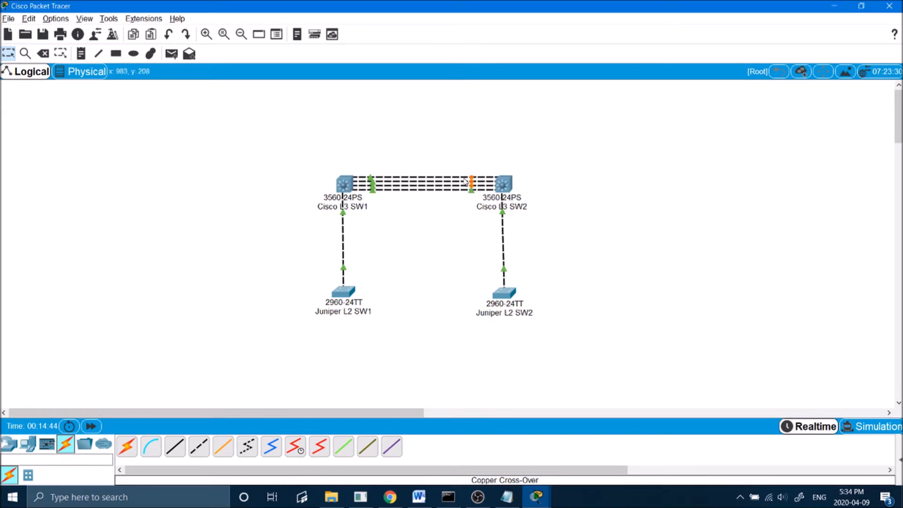
{"action": "left_click", "coordinate": [503, 183]}
{"action": "left_click_drag", "start_coordinate": [659, 109], "coordinate": [762, 99]}
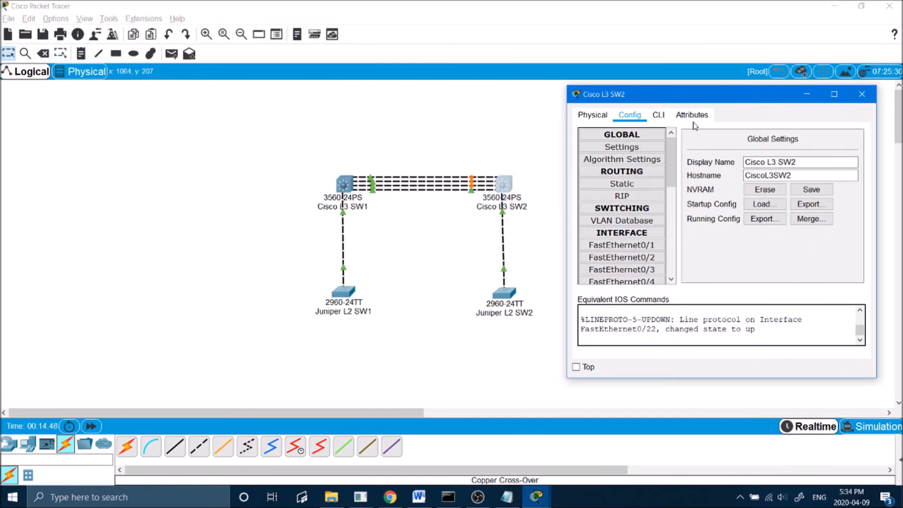
Open the Cisco L3 SW2 command line and select interface range fa0/21-24 for configuration.
{"action": "left_click", "coordinate": [660, 117]}
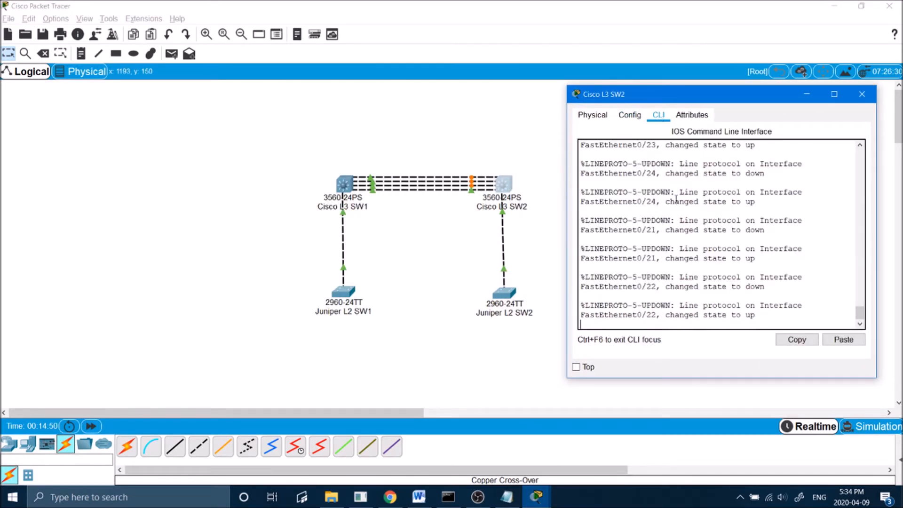
{"action": "key", "text": "Return"}
{"action": "key", "text": "Return"}
{"action": "key", "text": "Return"}
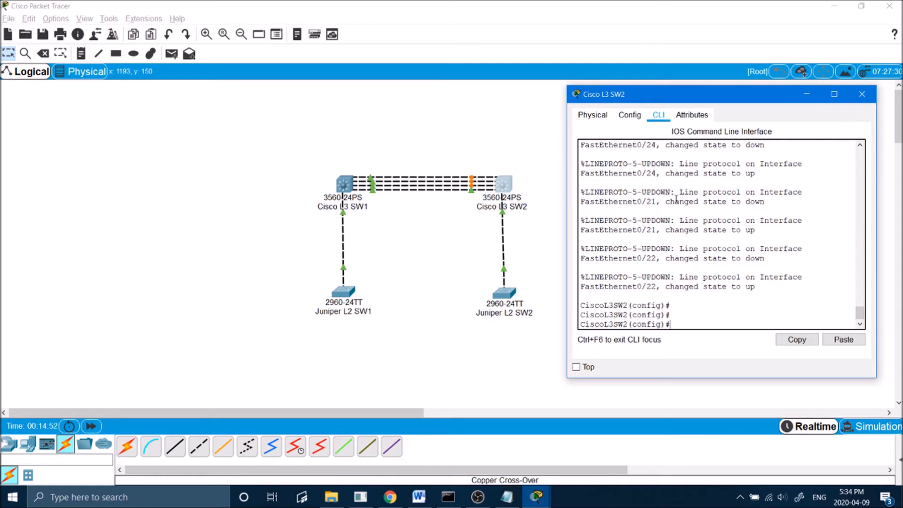
{"action": "type", "text": "int range fa0/21-2"}
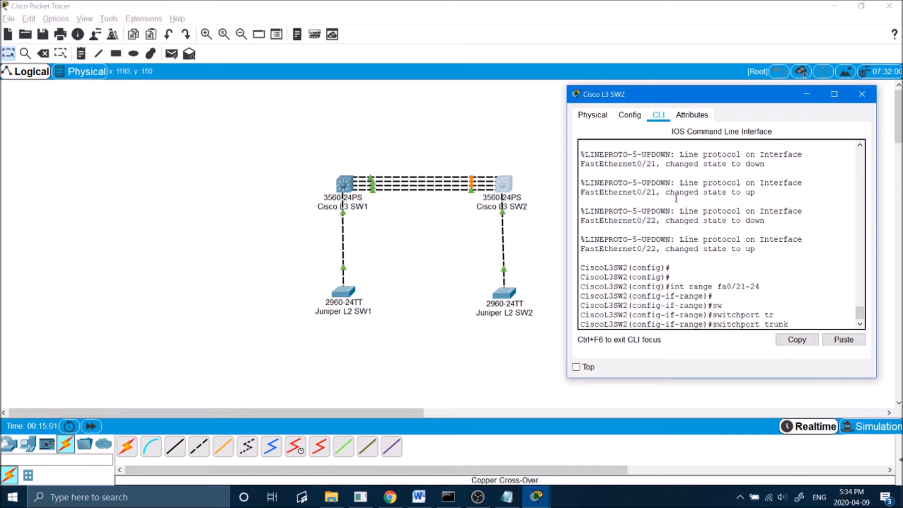
Set the trunk encapsulation of Cisco L3 SW2's ports fa0/21-24 to dot1q.
{"action": "key", "text": "Tab"}
{"action": "type", "text": "dot1q"}
{"action": "key", "text": "Return"}
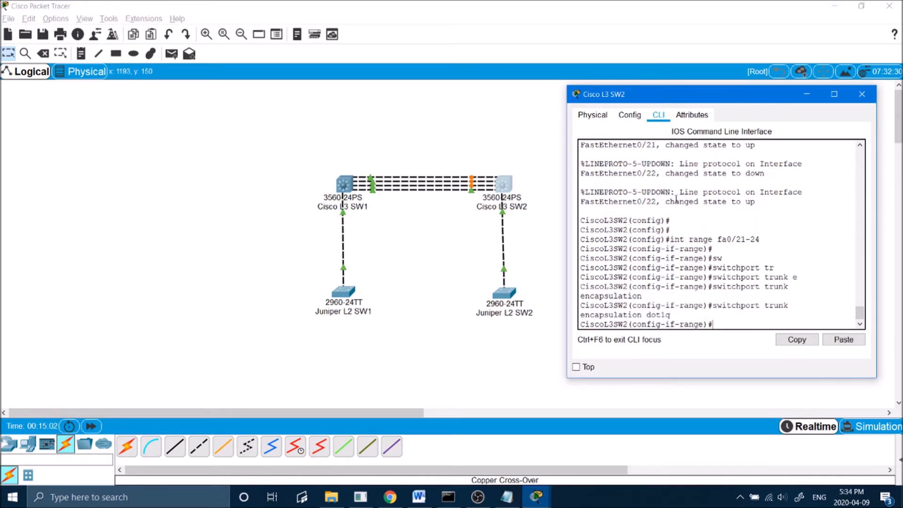
Set ports fa0/21-24 on Cisco L3 SW2 to switchport mode trunk.
{"action": "key", "text": "Return"}
{"action": "type", "text": "sw"}
{"action": "key", "text": "Tab"}
{"action": "type", "text": "mode trunk"}
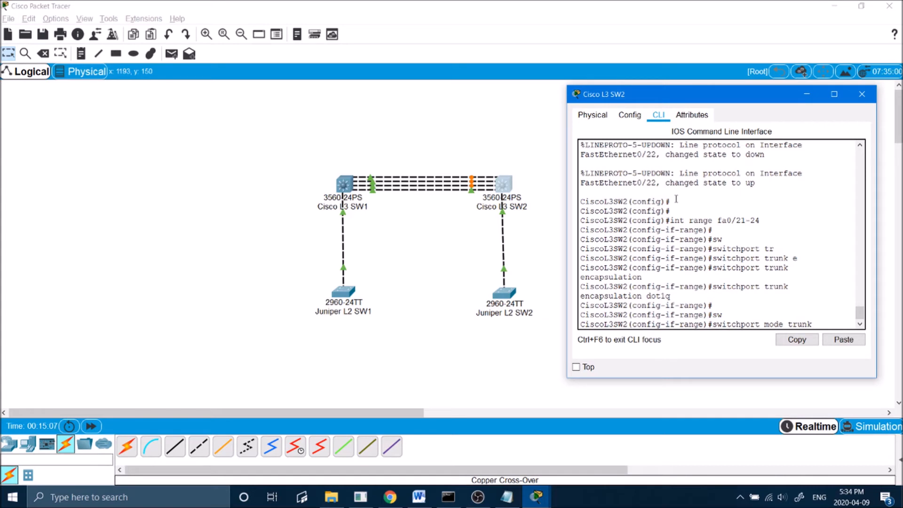
{"action": "key", "text": "Return"}
{"action": "key", "text": "Return"}
Disable trunk negotiation on Cisco L3 SW2's ports fa0/21-24 with switchport nonegotiate.
{"action": "type", "text": "sw"}
{"action": "key", "text": "Tab"}
{"action": "type", "text": "no"}
{"action": "key", "text": "Tab"}
{"action": "key", "text": "Return"}
{"action": "key", "text": "Return"}
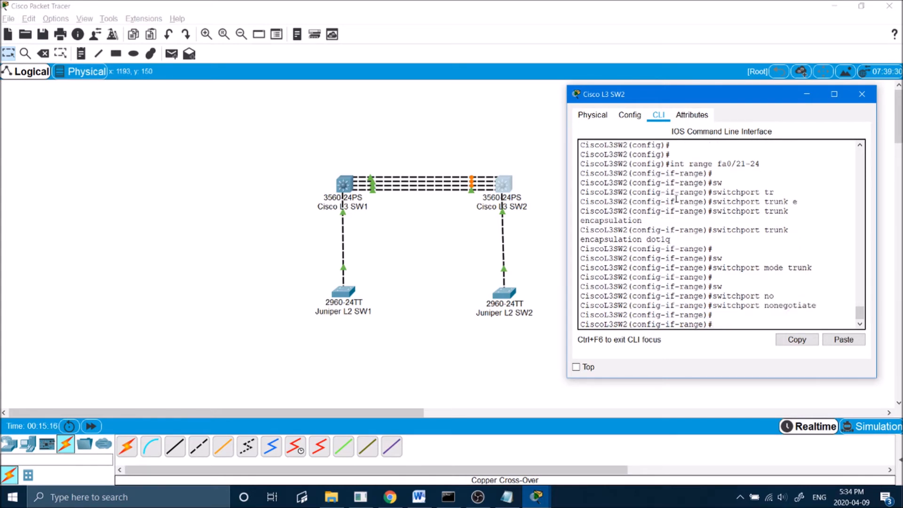
List the channel-group modes and assign Cisco L3 SW2's ports fa0/21-24 to channel-group 6 in mode desirable.
{"action": "type", "text": "channel-gr"}
{"action": "key", "text": "Tab"}
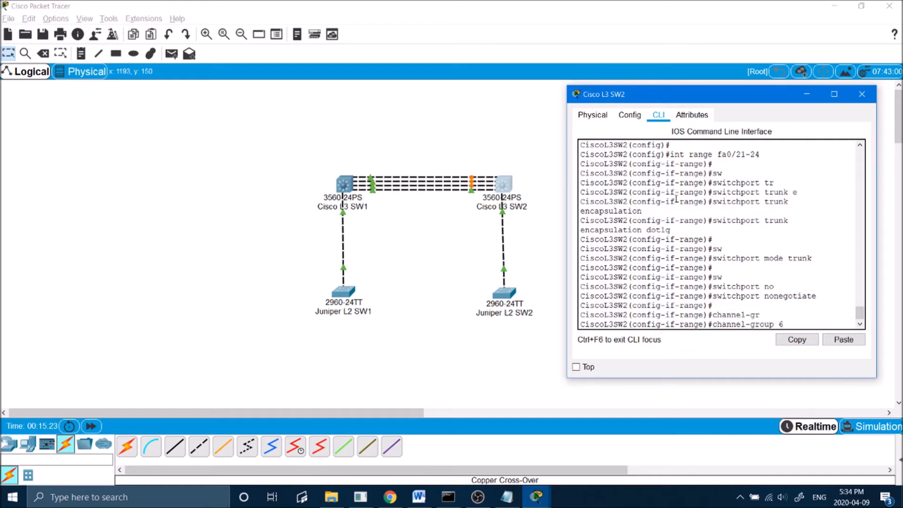
{"action": "type", "text": "6 ?mode ?"}
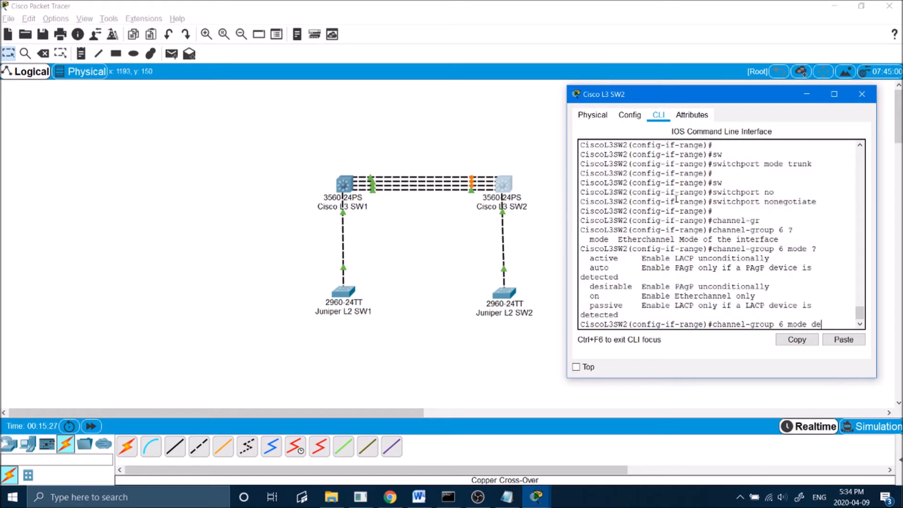
{"action": "type", "text": "desirable"}
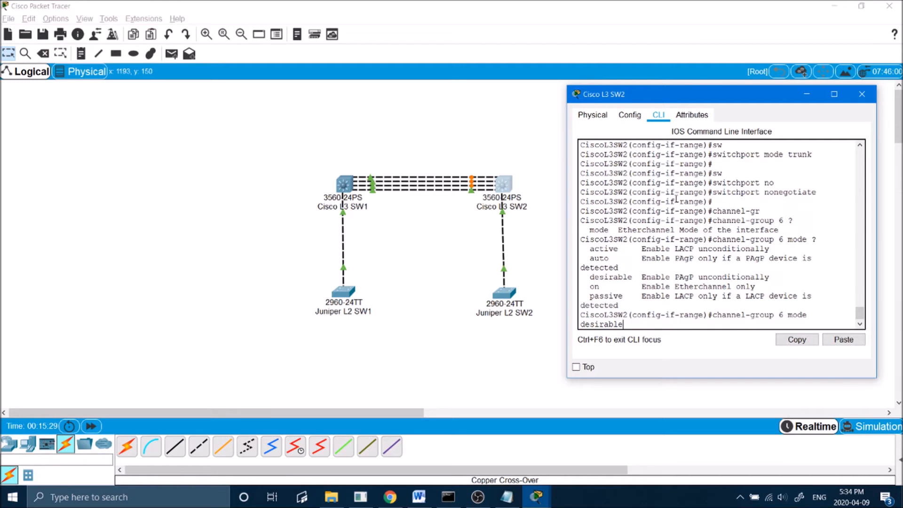
{"action": "key", "text": "Return"}
{"action": "key", "text": "Return"}
{"action": "key", "text": "Return"}
{"action": "key", "text": "Return"}
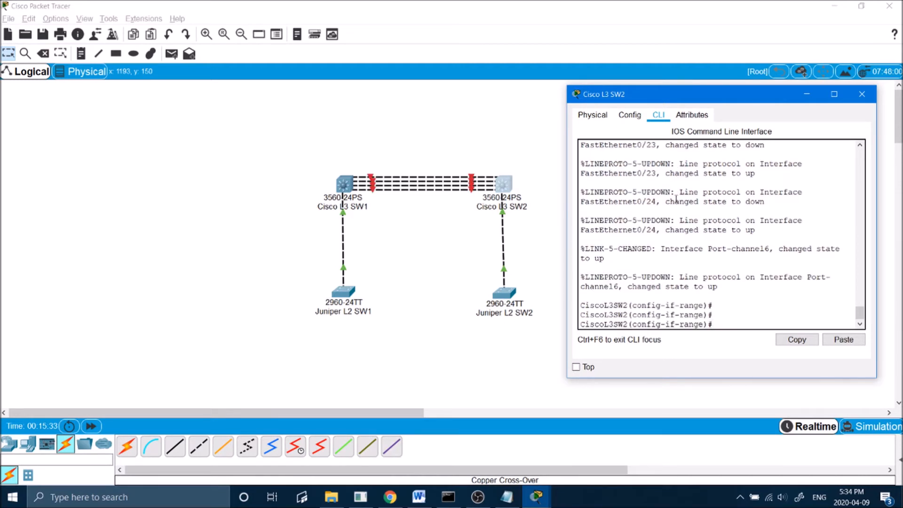
Enable the selected port range on Cisco L3 SW2 with no shut.
{"action": "type", "text": "no shut"}
{"action": "key", "text": "Return"}
{"action": "key", "text": "Return"}
Enter global configuration mode on Cisco L3 SW1 and begin an interface range selection.
{"action": "left_click_drag", "start_coordinate": [344, 180], "coordinate": [351, 180]}
{"action": "left_click", "coordinate": [347, 181]}
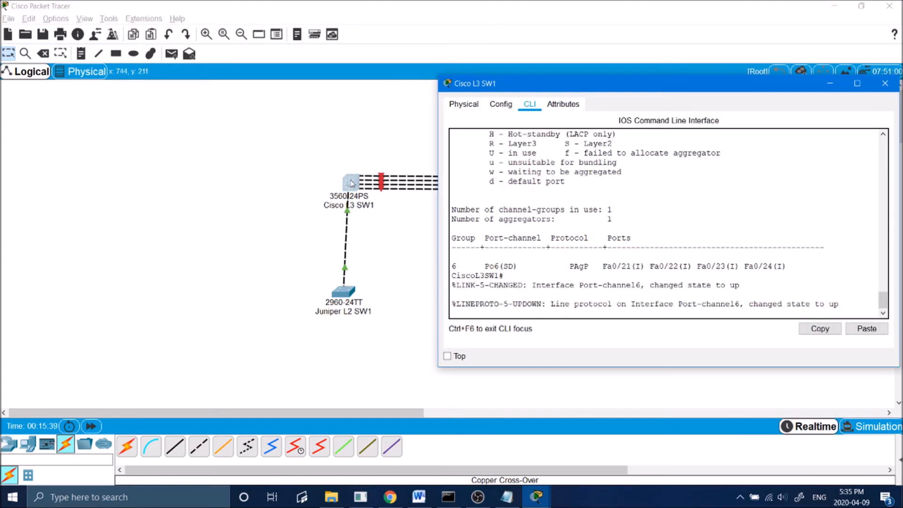
{"action": "key", "text": "Return"}
{"action": "key", "text": "Return"}
{"action": "type", "text": "conf t"}
{"action": "key", "text": "Return"}
{"action": "type", "text": "int rang"}
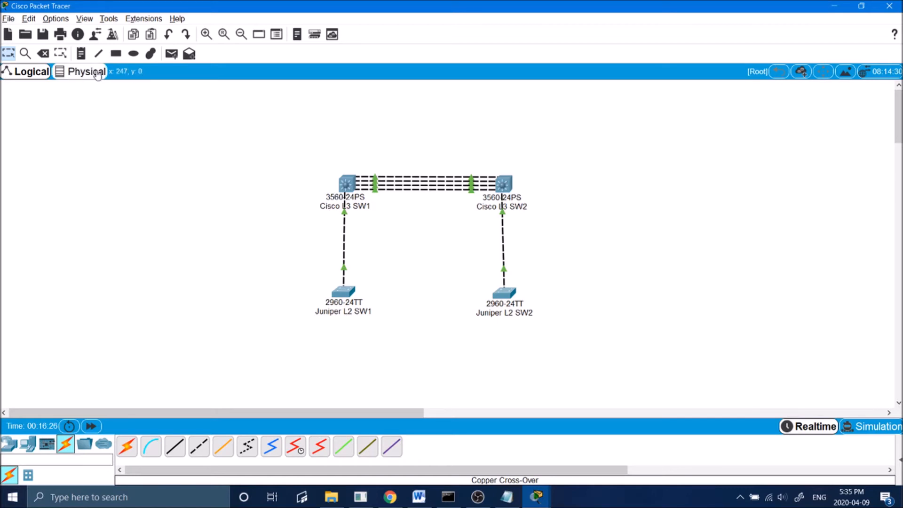
Delete two of the four links between Cisco L3 SW1 and Cisco L3 SW2.
{"action": "left_click", "coordinate": [43, 54]}
{"action": "left_click", "coordinate": [389, 183]}
{"action": "left_click", "coordinate": [405, 178]}
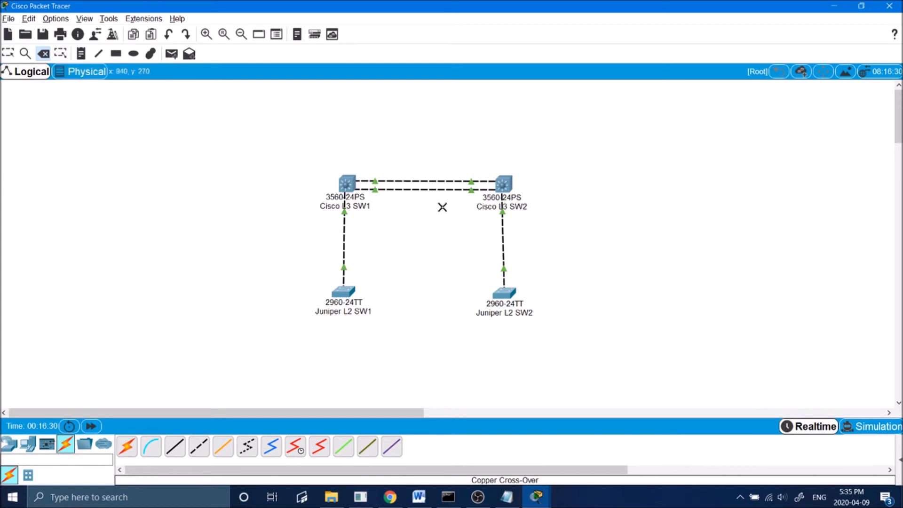
Connect Cisco L3 SW1 to Cisco L3 SW2 with a copper cross-over cable on FastEthernet0/24 at both ends.
{"action": "left_click", "coordinate": [10, 53]}
{"action": "left_click", "coordinate": [199, 446]}
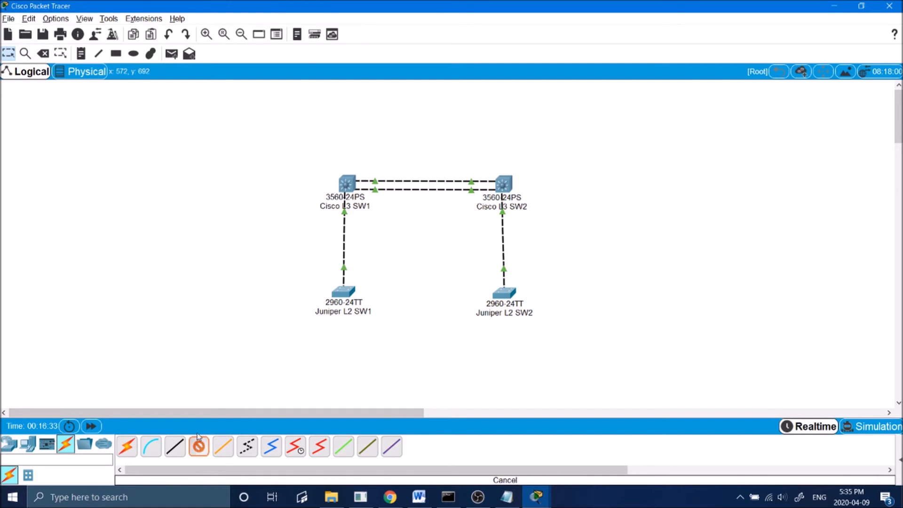
{"action": "left_click", "coordinate": [341, 193]}
{"action": "left_click", "coordinate": [395, 437]}
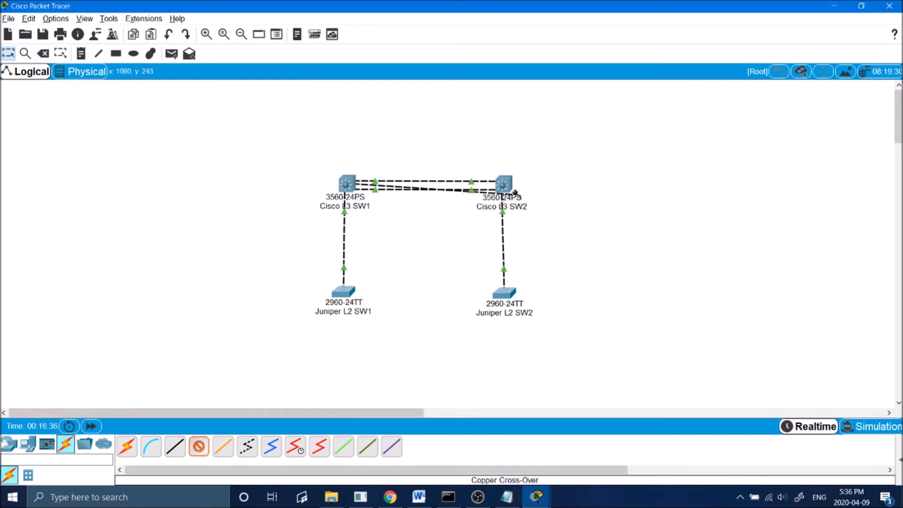
{"action": "left_click", "coordinate": [516, 193]}
{"action": "left_click", "coordinate": [560, 442]}
Add another copper cross-over cable between Cisco L3 SW1 and Cisco L3 SW2 on FastEthernet0/22 at both ends.
{"action": "left_click", "coordinate": [199, 446]}
{"action": "left_click", "coordinate": [342, 188]}
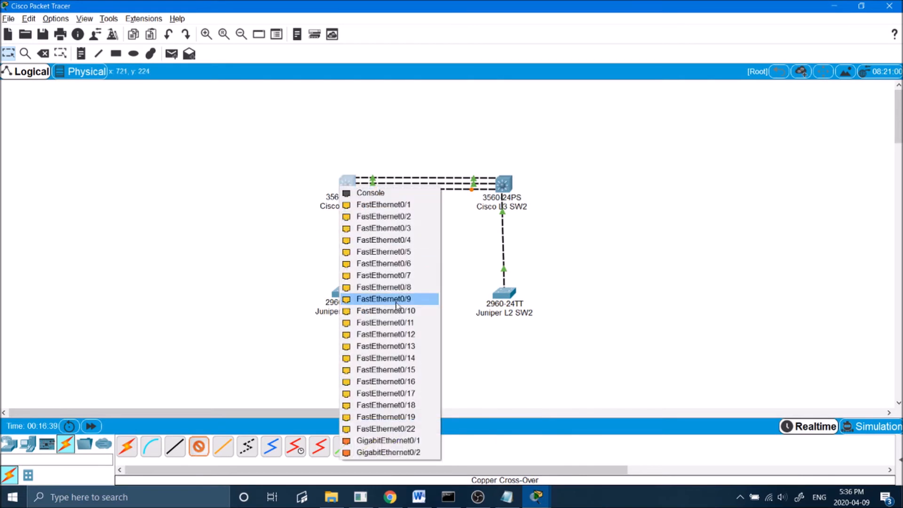
{"action": "left_click", "coordinate": [421, 440]}
{"action": "left_click", "coordinate": [504, 184]}
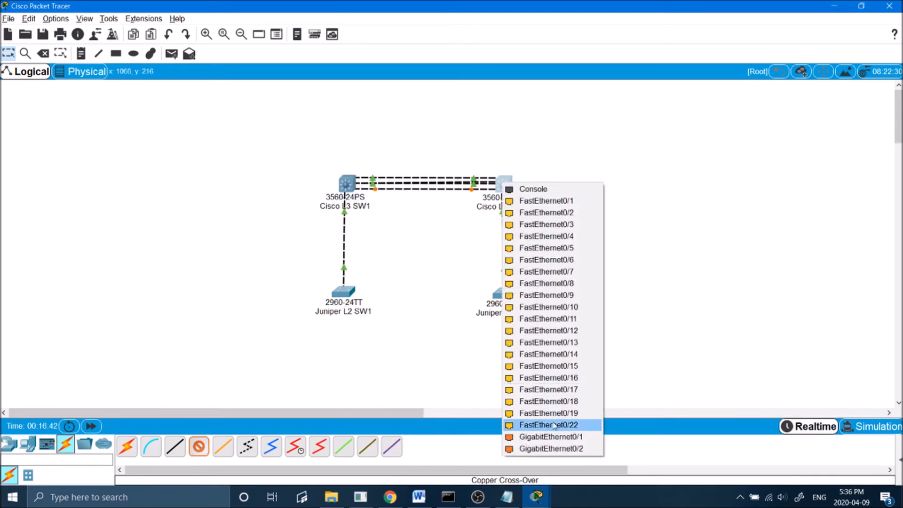
{"action": "left_click", "coordinate": [549, 424]}
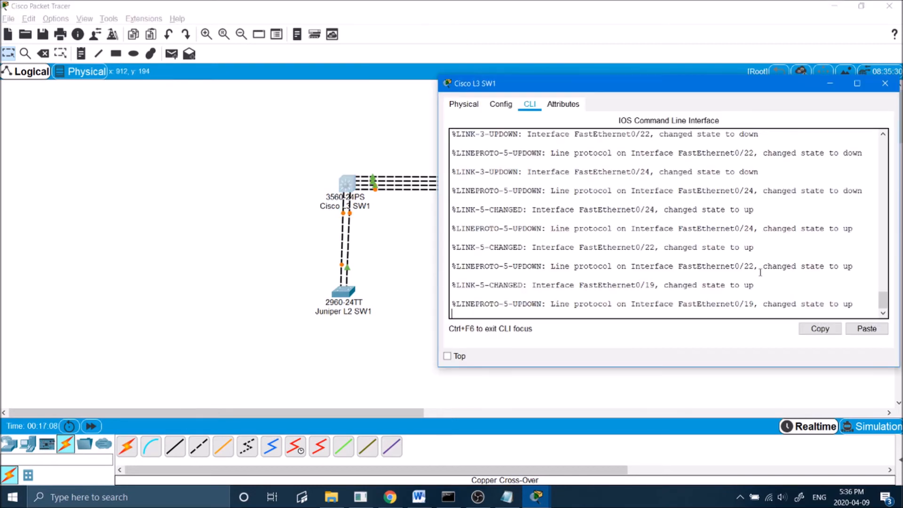
Leave the current interface range on Cisco L3 SW1 and select interface range fa0/19-20.
{"action": "key", "text": "Return"}
{"action": "key", "text": "Return"}
{"action": "key", "text": "Return"}
{"action": "type", "text": "exi"}
{"action": "key", "text": "Return"}
{"action": "key", "text": "Return"}
{"action": "type", "text": "int fange fa0/"}
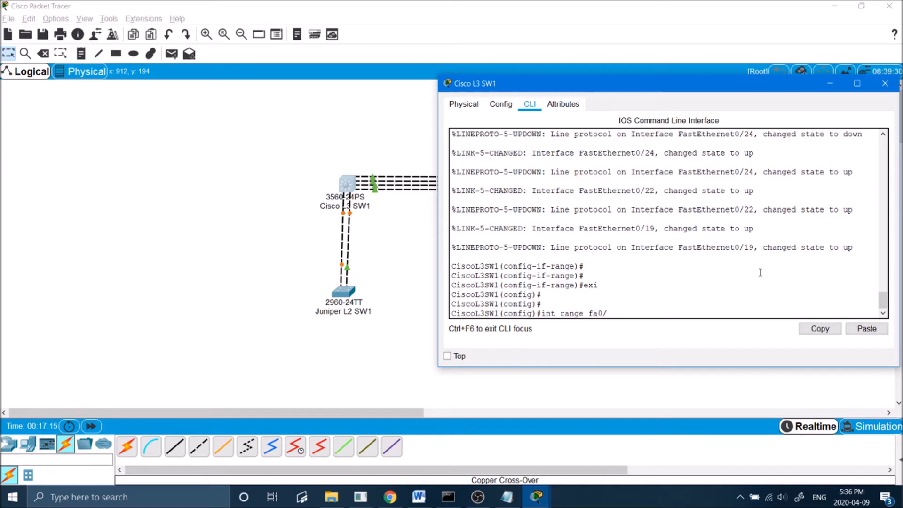
{"action": "type", "text": "19-20"}
{"action": "key", "text": "Return"}
{"action": "key", "text": "Return"}
{"action": "key", "text": "Return"}
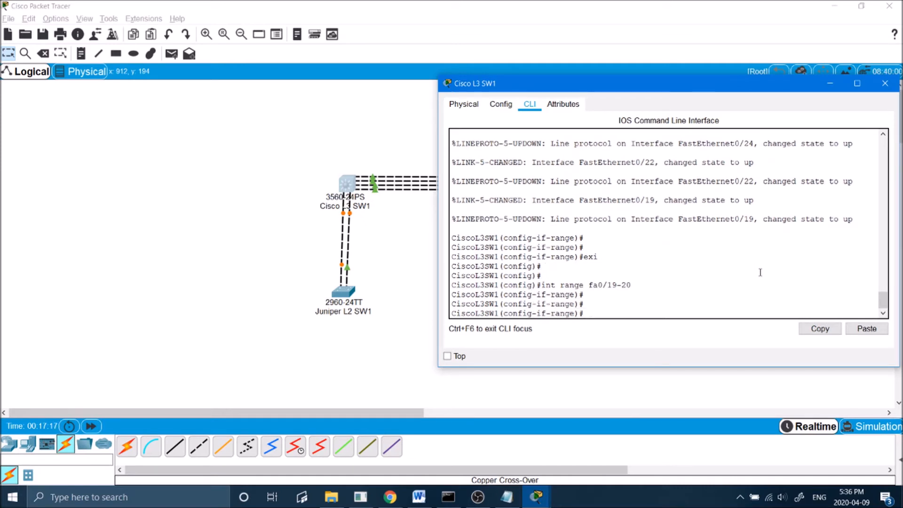
Set the trunk encapsulation of Cisco L3 SW1's ports fa0/19-20 to dot1q.
{"action": "type", "text": "sw"}
{"action": "key", "text": "Tab"}
{"action": "type", "text": "tr"}
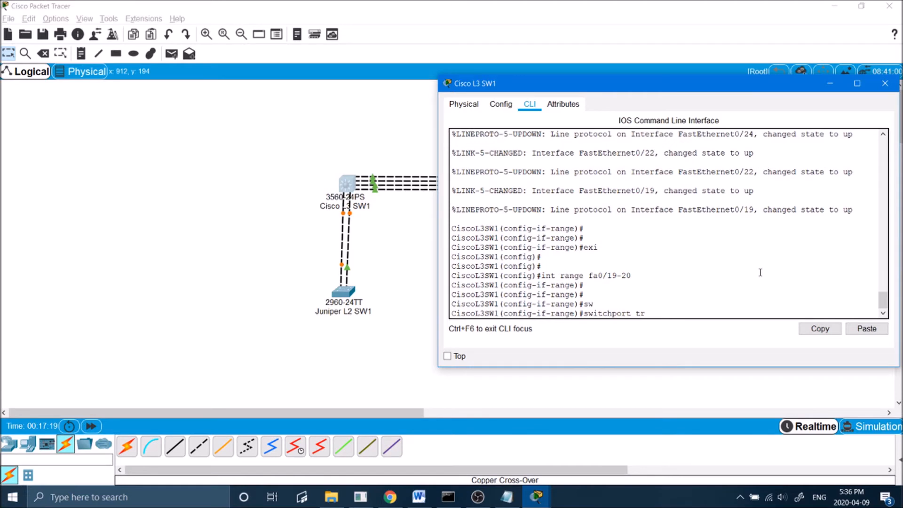
{"action": "key", "text": "Tab"}
{"action": "type", "text": "e"}
{"action": "key", "text": "Tab"}
{"action": "key", "text": "Return"}
{"action": "key", "text": "Up"}
{"action": "key", "text": "Tab"}
{"action": "type", "text": "dot1q"}
{"action": "key", "text": "Return"}
{"action": "key", "text": "Return"}
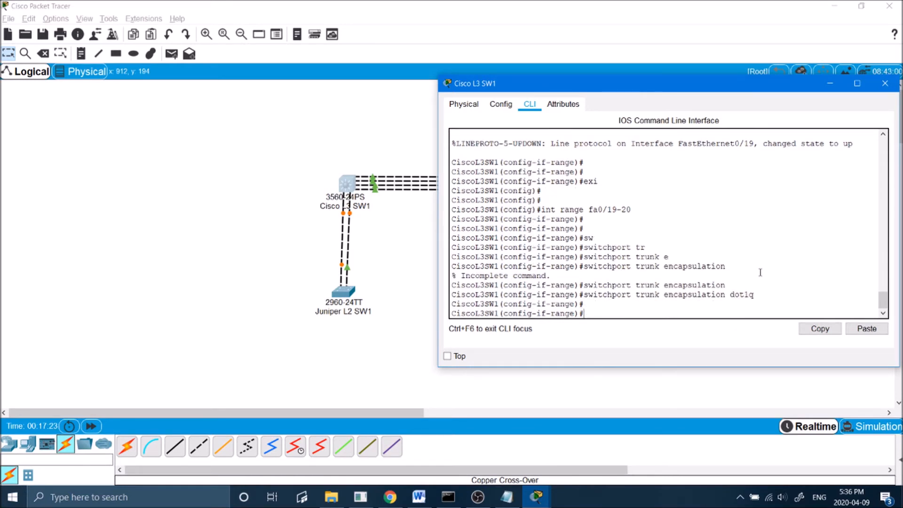
Set ports fa0/19-20 on Cisco L3 SW1 to switchport mode trunk.
{"action": "type", "text": "sw"}
{"action": "key", "text": "Tab"}
{"action": "type", "text": "mode trunk"}
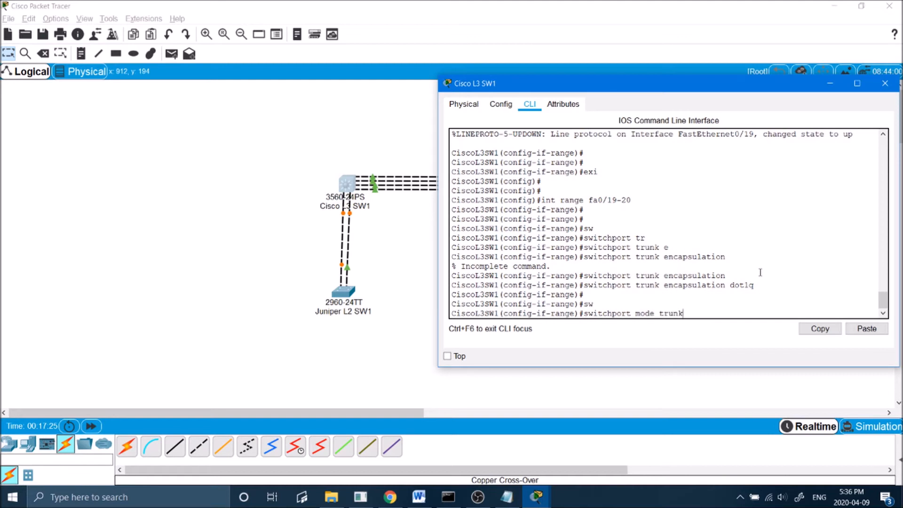
{"action": "key", "text": "Return"}
{"action": "key", "text": "Return"}
{"action": "key", "text": "Return"}
{"action": "key", "text": "Return"}
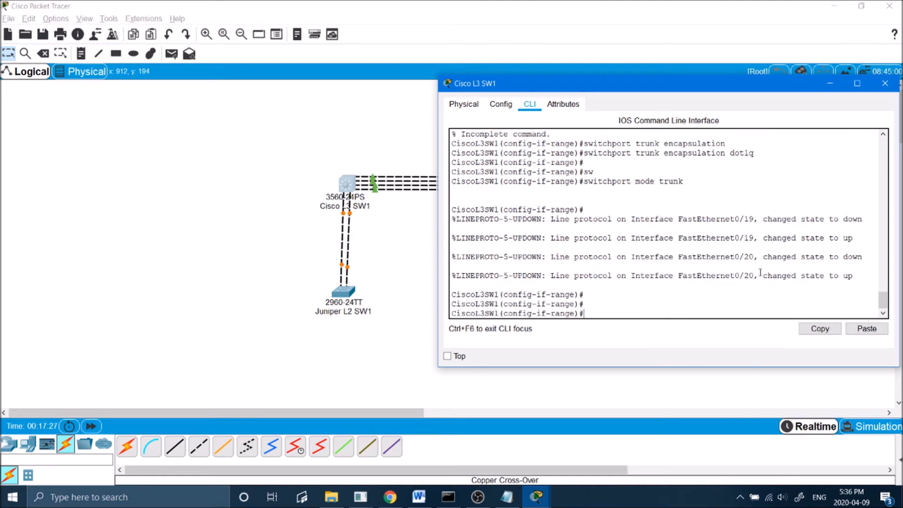
Disable trunk negotiation on Cisco L3 SW1's ports fa0/19-20 with switchport nonegotiate.
{"action": "type", "text": "sw"}
{"action": "key", "text": "Tab"}
{"action": "type", "text": "no"}
{"action": "key", "text": "Tab"}
{"action": "key", "text": "Return"}
{"action": "key", "text": "Return"}
Start a channel-group 2 command for Cisco L3 SW1's ports fa0/19-20 and list the available modes.
{"action": "type", "text": "channel-group "}
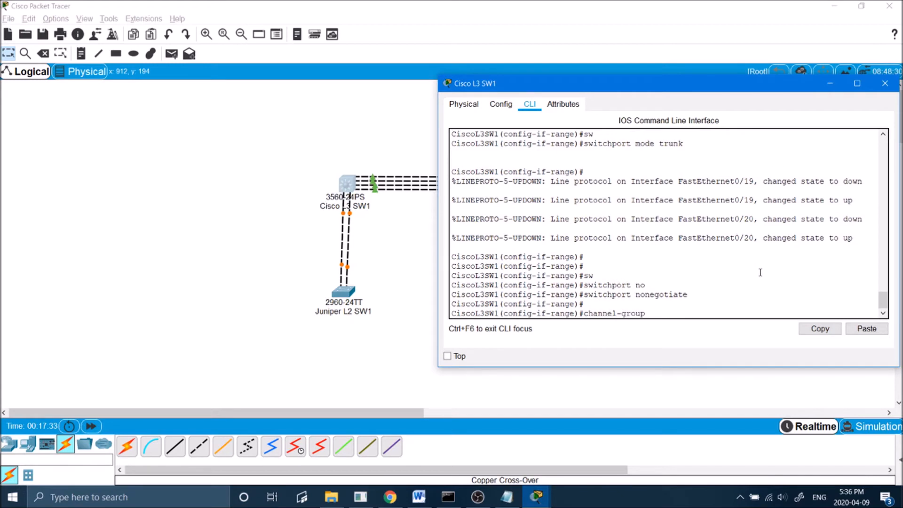
{"action": "type", "text": "?"}
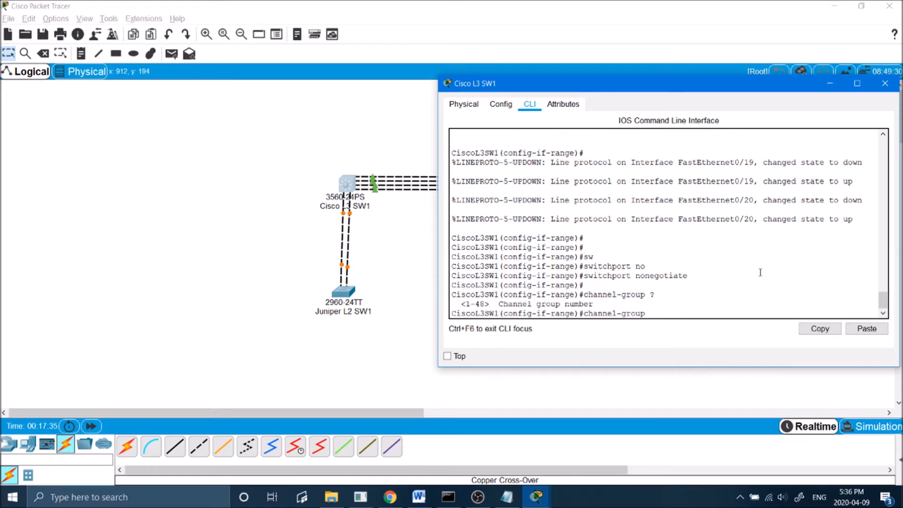
{"action": "type", "text": "2"}
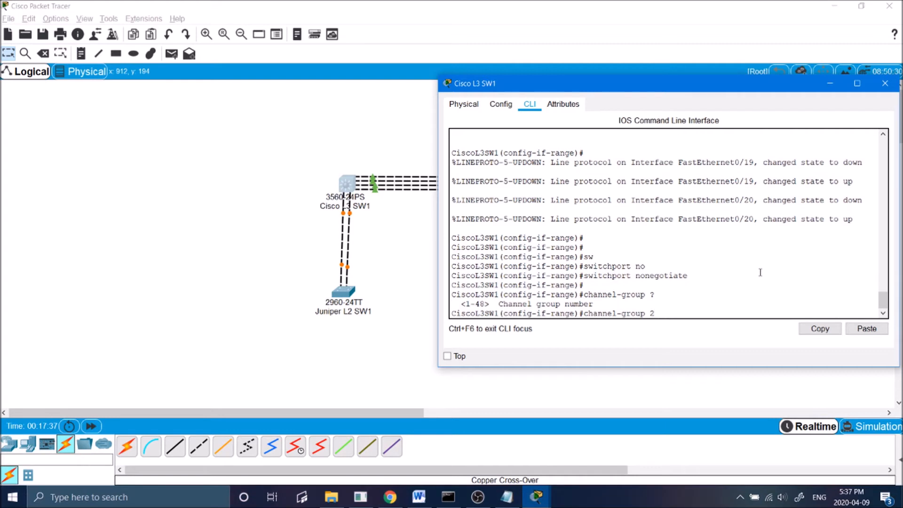
{"action": "type", "text": " ?mode >"}
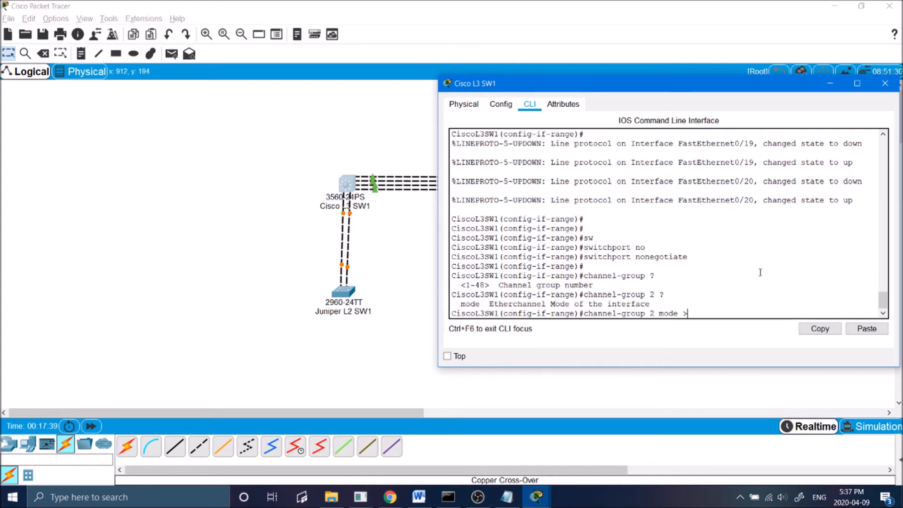
{"action": "type", "text": "?"}
{"action": "key", "text": "BackSpace"}
{"action": "type", "text": "?"}
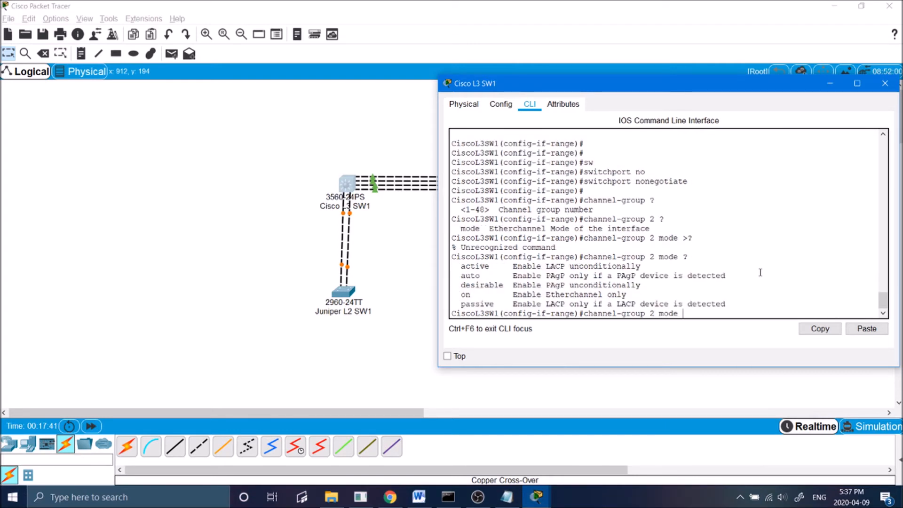
Compare the PAgP and LACP mode options and complete the channel-group 2 command with mode active.
{"action": "left_click_drag", "start_coordinate": [499, 285], "coordinate": [467, 285]}
{"action": "left_click_drag", "start_coordinate": [565, 285], "coordinate": [547, 305]}
{"action": "left_click", "coordinate": [711, 307]}
{"action": "type", "text": "active"}
{"action": "left_click_drag", "start_coordinate": [502, 289], "coordinate": [480, 285]}
{"action": "left_click", "coordinate": [741, 308]}
{"action": "left_click_drag", "start_coordinate": [544, 285], "coordinate": [567, 266]}
{"action": "left_click", "coordinate": [722, 314]}
{"action": "key", "text": "Return"}
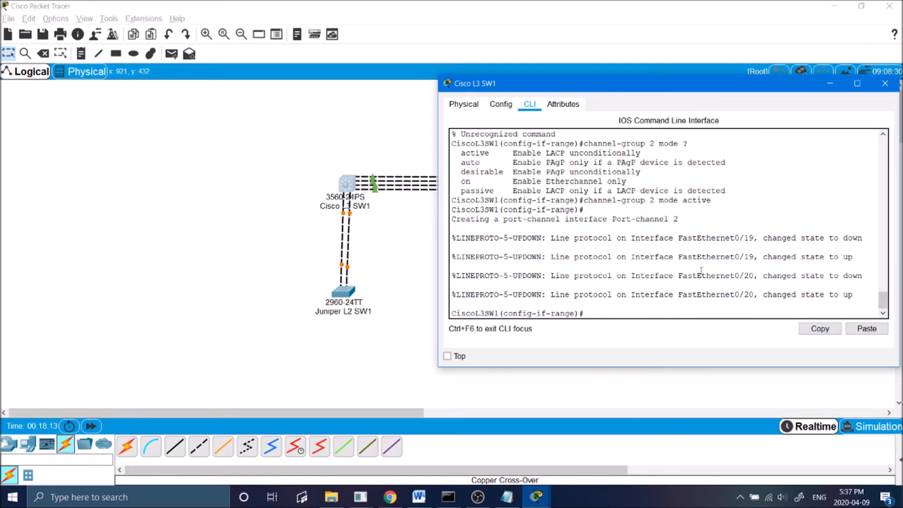
Open the Juniper L2 SW1 command line beside the topology and select interface range fa0/19-20.
{"action": "left_click", "coordinate": [240, 288]}
{"action": "left_click", "coordinate": [348, 296]}
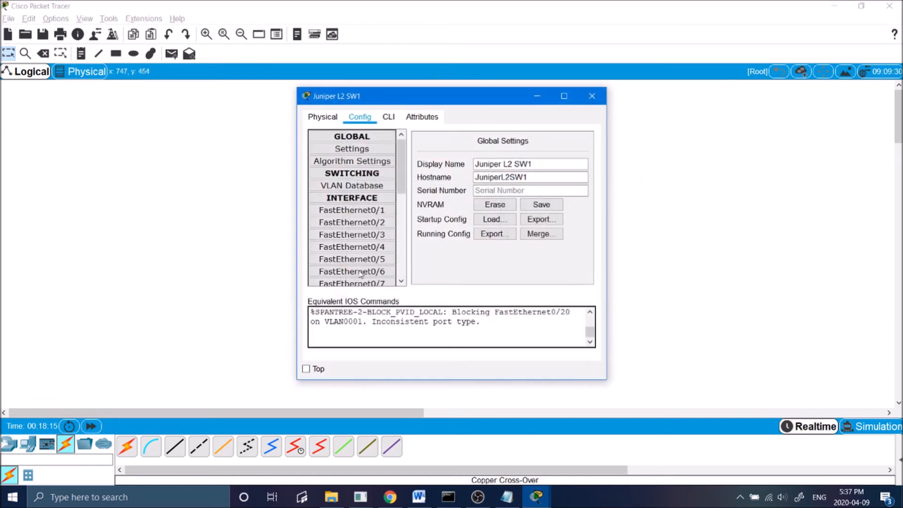
{"action": "left_click_drag", "start_coordinate": [434, 94], "coordinate": [707, 95]}
{"action": "left_click", "coordinate": [652, 116]}
{"action": "key", "text": "Return"}
{"action": "key", "text": "Return"}
{"action": "type", "text": "int range fa0/19-2"}
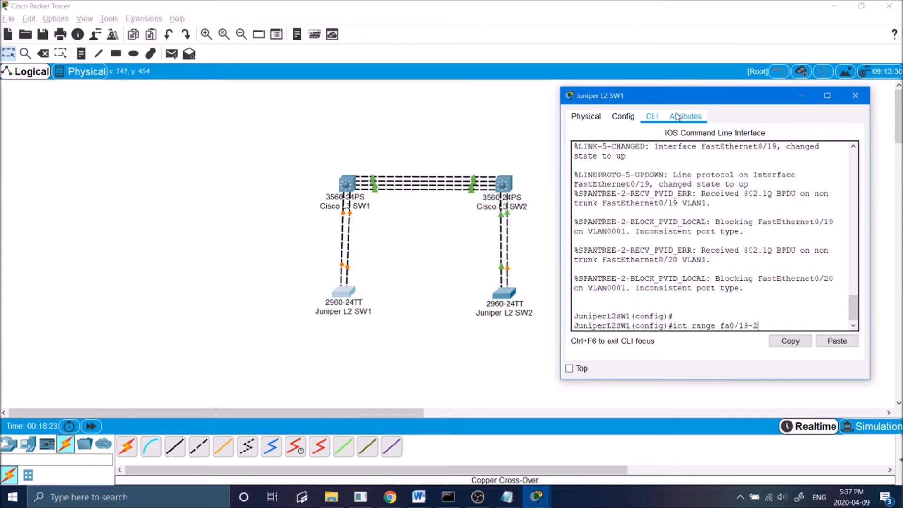
{"action": "type", "text": "0"}
{"action": "key", "text": "Return"}
{"action": "key", "text": "Return"}
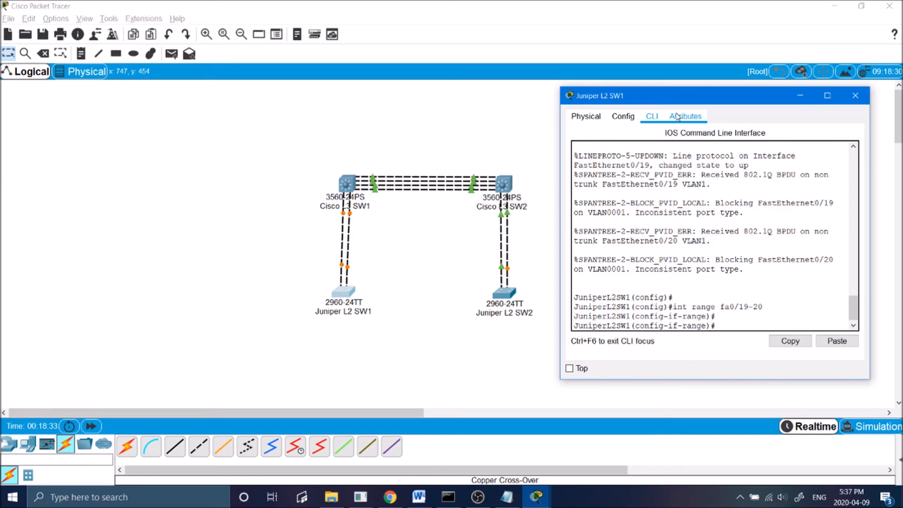
Set ports fa0/19-20 on Juniper L2 SW1 to switchport mode trunk.
{"action": "type", "text": "wi"}
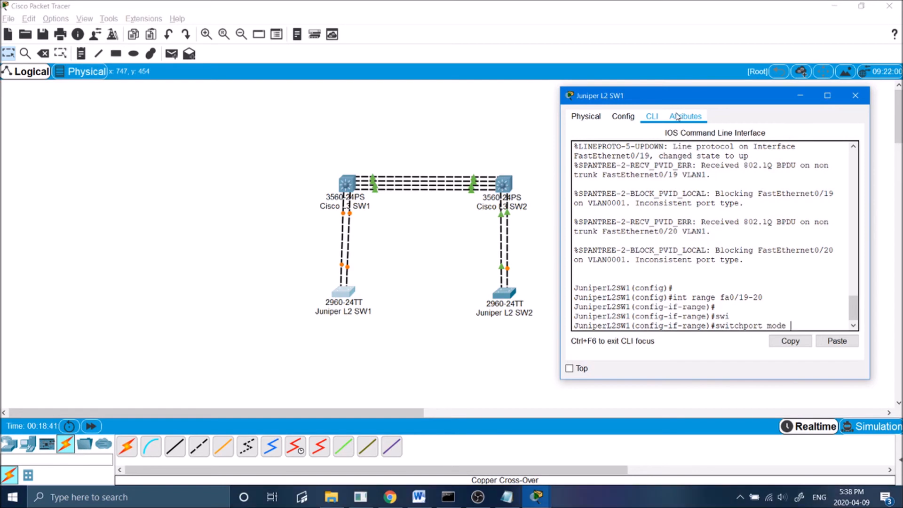
{"action": "type", "text": "trunk"}
{"action": "key", "text": "Return"}
{"action": "key", "text": "Return"}
{"action": "key", "text": "Return"}
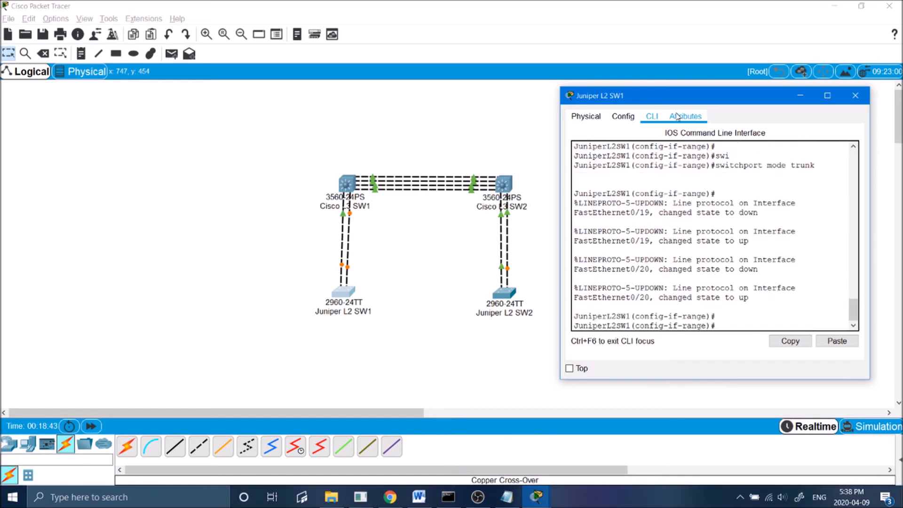
Disable trunk negotiation on Juniper L2 SW1's ports fa0/19-20 with switchport nonegotiate.
{"action": "type", "text": "sw"}
{"action": "key", "text": "Tab"}
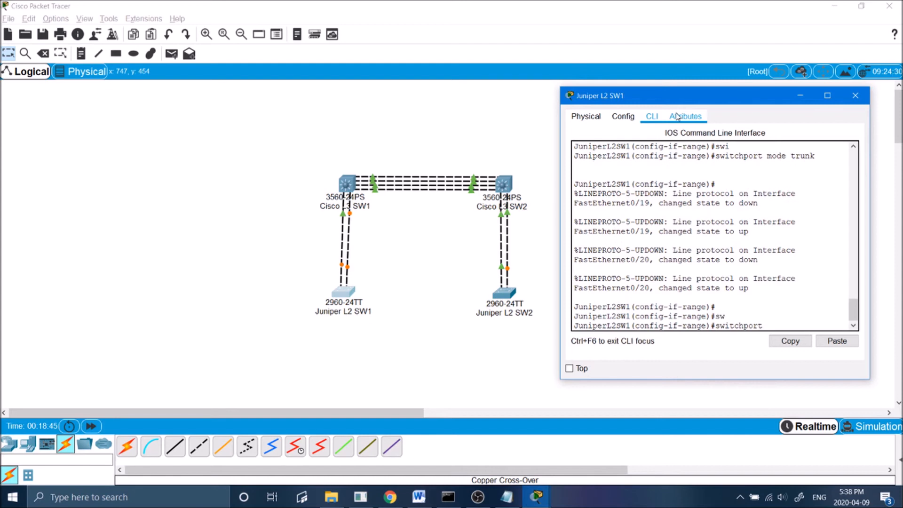
{"action": "type", "text": "no"}
{"action": "key", "text": "Tab"}
{"action": "key", "text": "Return"}
{"action": "key", "text": "Return"}
List the channel-group 2 modes on Juniper L2 SW1 and add ports fa0/19-20 to the group in mode active.
{"action": "type", "text": "channel-group 2"}
{"action": "type", "text": " mode "}
{"action": "type", "text": "?active"}
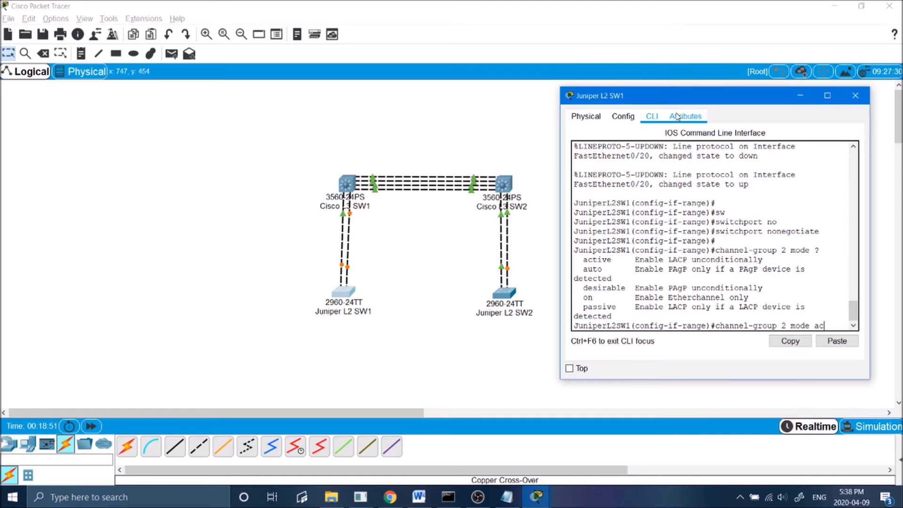
{"action": "key", "text": "Return"}
{"action": "key", "text": "Return"}
{"action": "key", "text": "Return"}
Enable ports fa0/19-20 with no shut on both Juniper L2 SW1 and Cisco L3 SW1.
{"action": "type", "text": "no shut"}
{"action": "key", "text": "Return"}
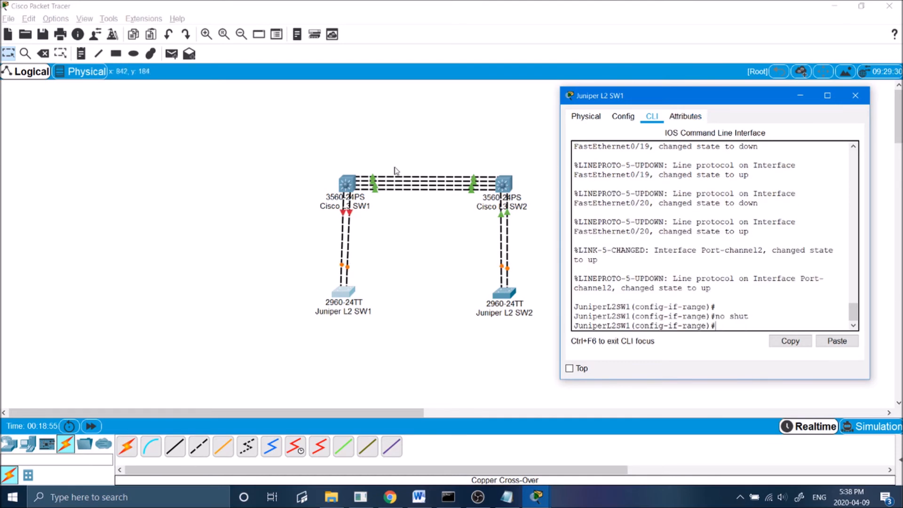
{"action": "left_click", "coordinate": [354, 188]}
{"action": "type", "text": "no shut"}
{"action": "key", "text": "Return"}
{"action": "key", "text": "Return"}
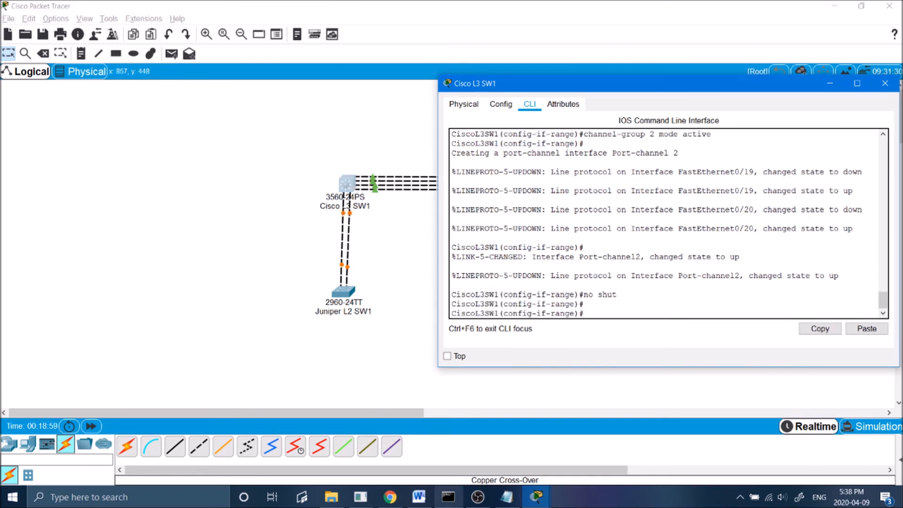
{"action": "left_click", "coordinate": [94, 376]}
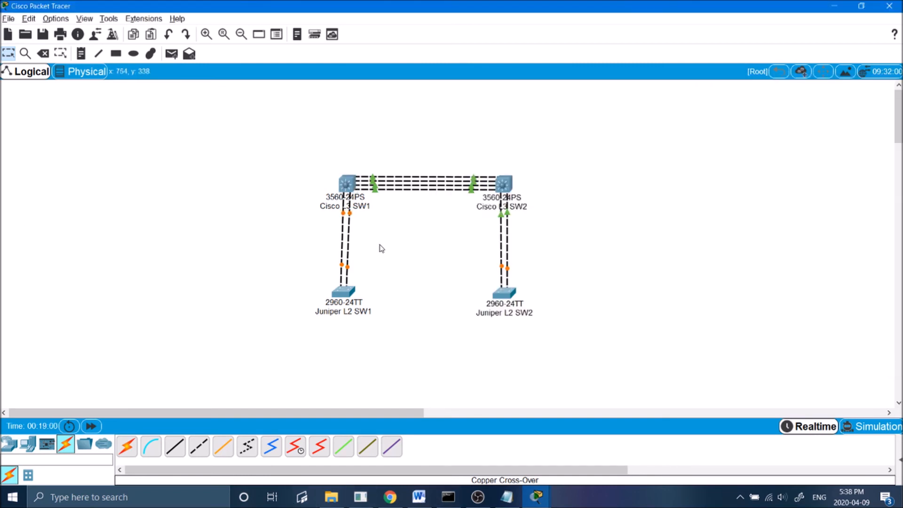
Open the Cisco L3 SW2 command line, leave the current interface range and select interface range fa0/19-20.
{"action": "left_click", "coordinate": [512, 291]}
{"action": "left_click", "coordinate": [591, 95]}
{"action": "left_click", "coordinate": [503, 183]}
{"action": "key", "text": "Return"}
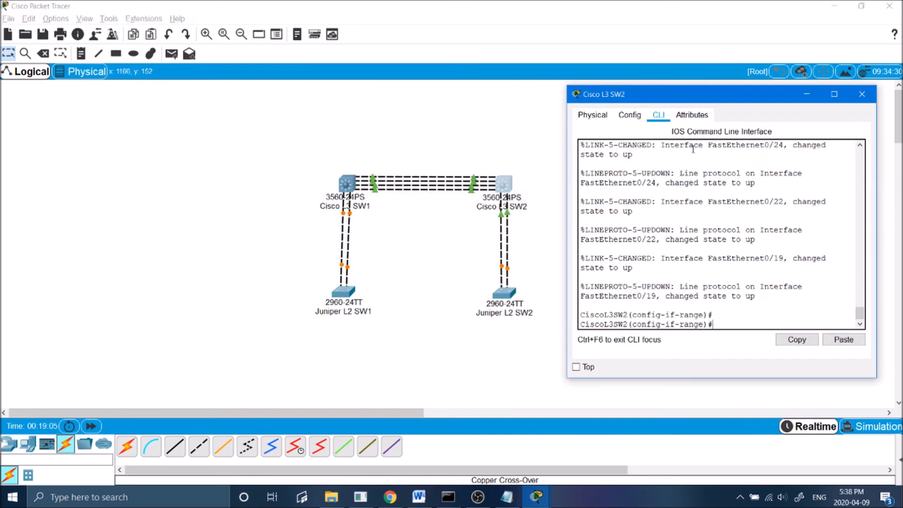
{"action": "type", "text": "exi"}
{"action": "key", "text": "Return"}
{"action": "key", "text": "Return"}
{"action": "type", "text": "int"}
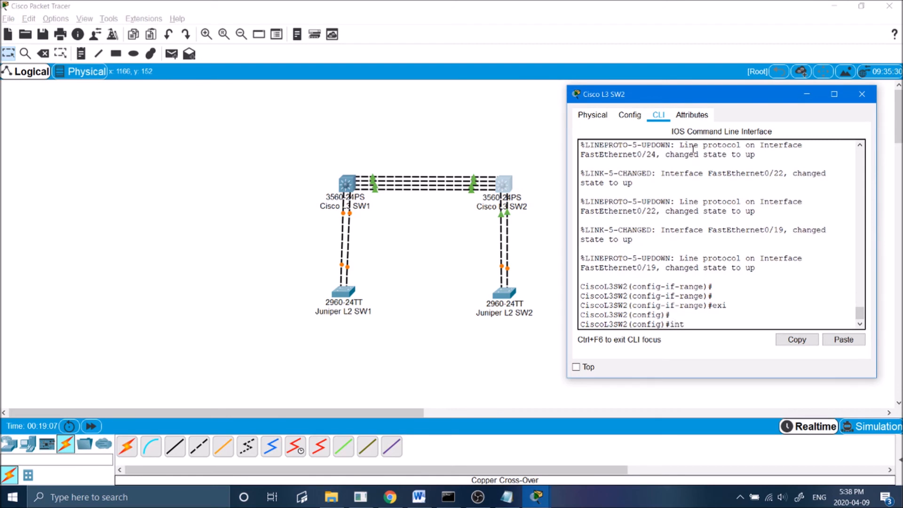
{"action": "type", "text": " range fa0/19-20"}
{"action": "key", "text": "Return"}
{"action": "key", "text": "Return"}
Set the trunk encapsulation of Cisco L3 SW2's ports fa0/19-20 to dot1q.
{"action": "type", "text": "sw"}
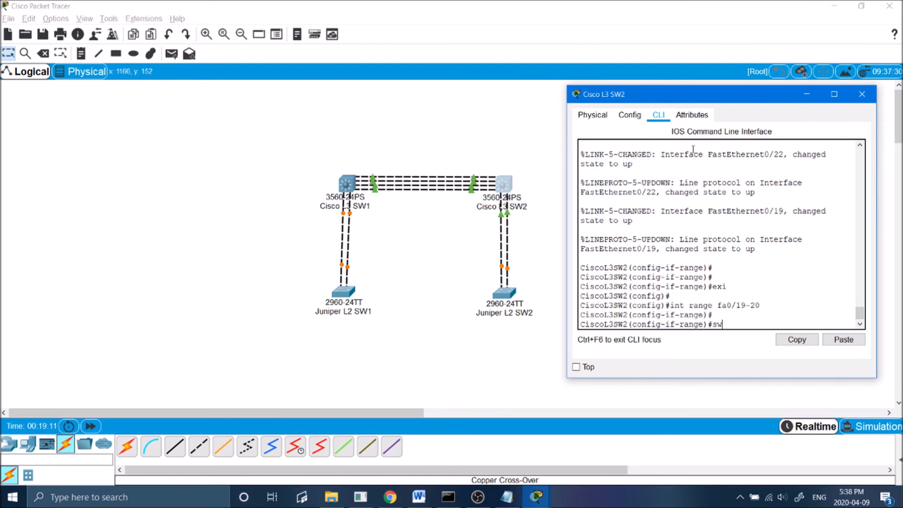
{"action": "key", "text": "Tab"}
{"action": "type", "text": "tr"}
{"action": "key", "text": "Tab"}
{"action": "type", "text": "e"}
{"action": "key", "text": "Tab"}
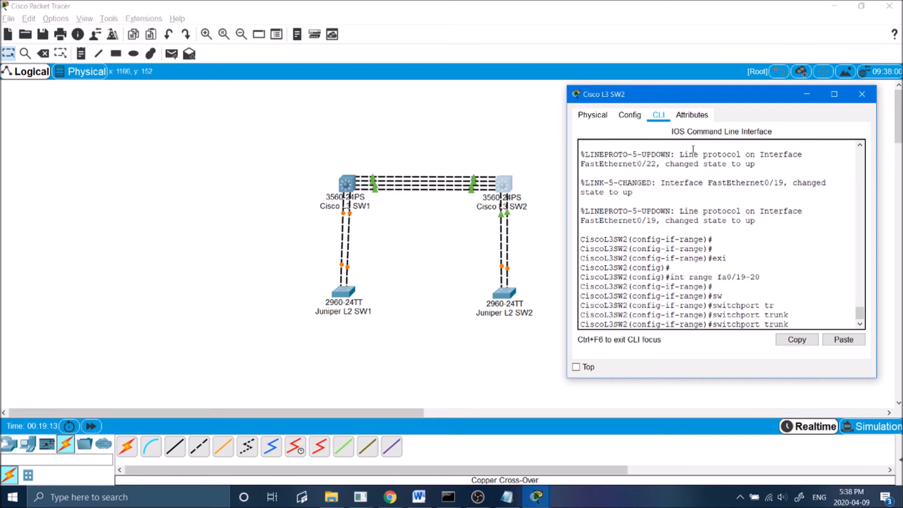
{"action": "type", "text": "d"}
{"action": "key", "text": "Tab"}
{"action": "key", "text": "Return"}
{"action": "key", "text": "Return"}
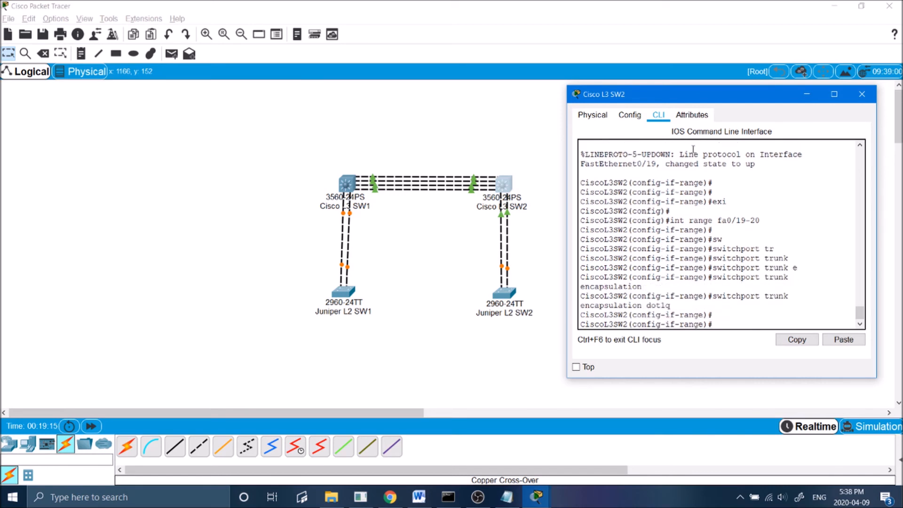
Set ports fa0/19-20 on Cisco L3 SW2 to switchport mode trunk.
{"action": "type", "text": "sw"}
{"action": "key", "text": "Tab"}
{"action": "type", "text": "mo"}
{"action": "key", "text": "Tab"}
{"action": "type", "text": "tr"}
{"action": "key", "text": "Tab"}
{"action": "key", "text": "Return"}
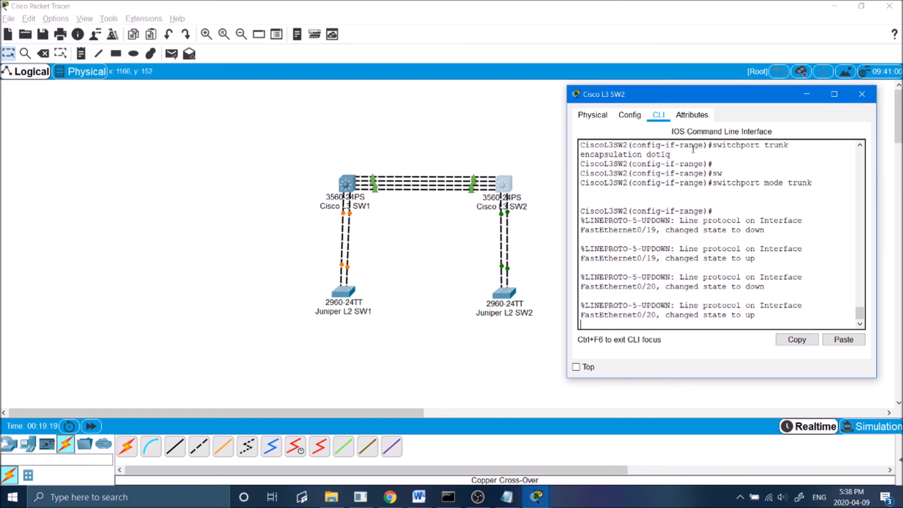
Disable trunk negotiation on Cisco L3 SW2's ports fa0/19-20 with switchport nonegotiate.
{"action": "type", "text": "sw"}
{"action": "key", "text": "Tab"}
{"action": "type", "text": "n"}
{"action": "key", "text": "Tab"}
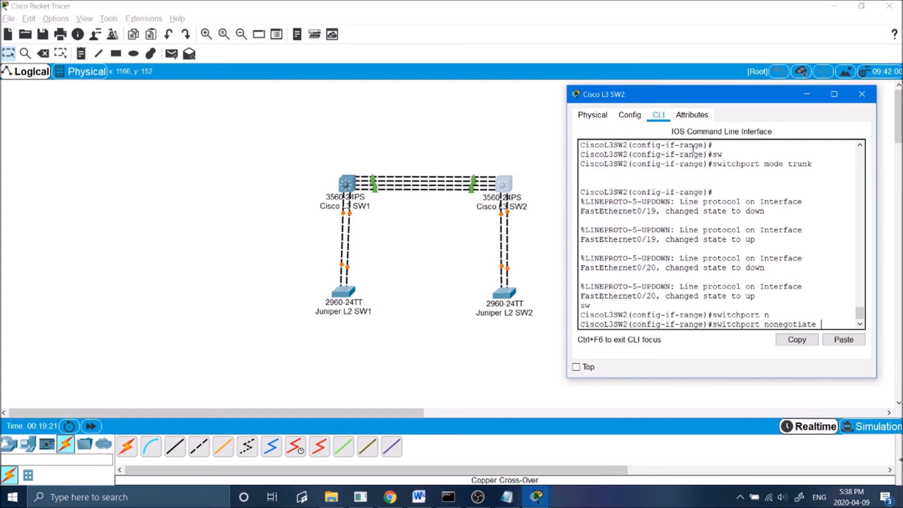
{"action": "key", "text": "Return"}
{"action": "key", "text": "Return"}
Add Cisco L3 SW2's ports fa0/19-20 to channel-group 3 in mode active.
{"action": "type", "text": "channel-group 3 mode active"}
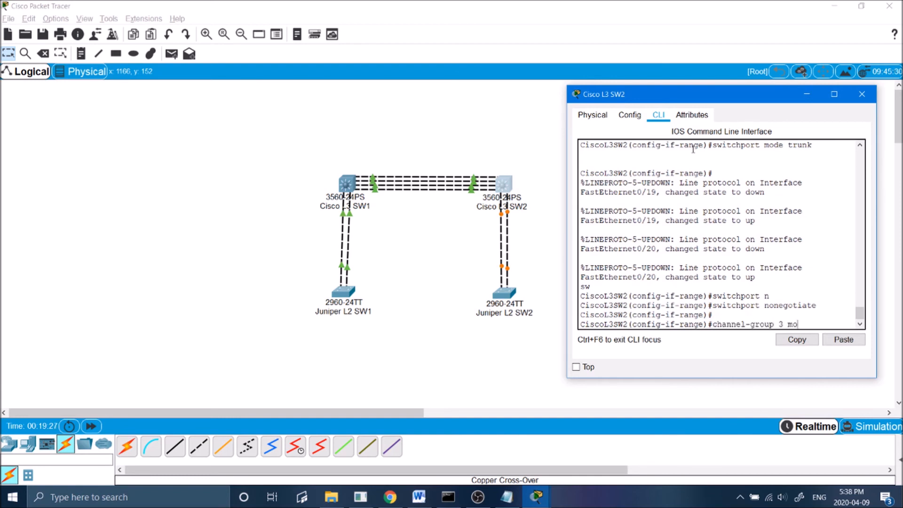
{"action": "key", "text": "Return"}
{"action": "key", "text": "Return"}
{"action": "key", "text": "Return"}
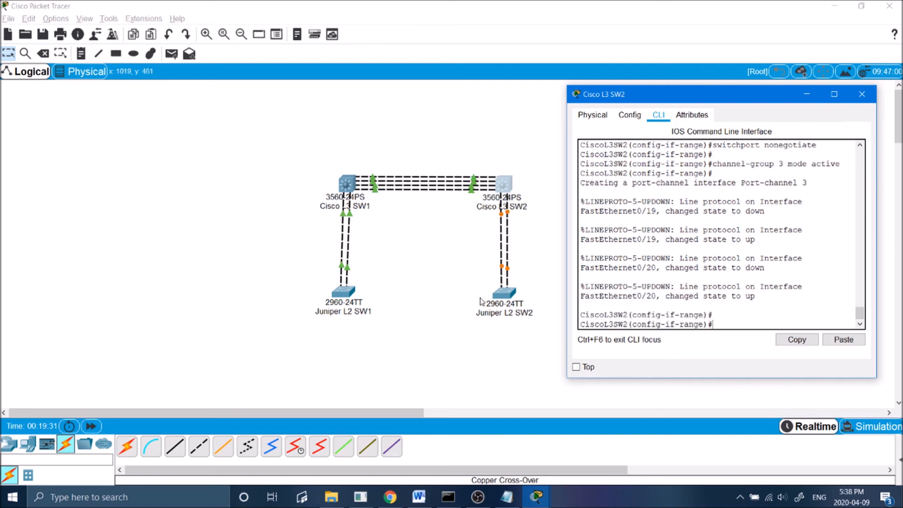
Open the Juniper L2 SW2 command line beside the topology and enter global configuration mode.
{"action": "left_click", "coordinate": [504, 294]}
{"action": "left_click_drag", "start_coordinate": [473, 92], "coordinate": [738, 99]}
{"action": "left_click", "coordinate": [654, 124]}
{"action": "key", "text": "Return"}
{"action": "key", "text": "Return"}
{"action": "type", "text": "en"}
{"action": "key", "text": "Return"}
{"action": "type", "text": "conf t"}
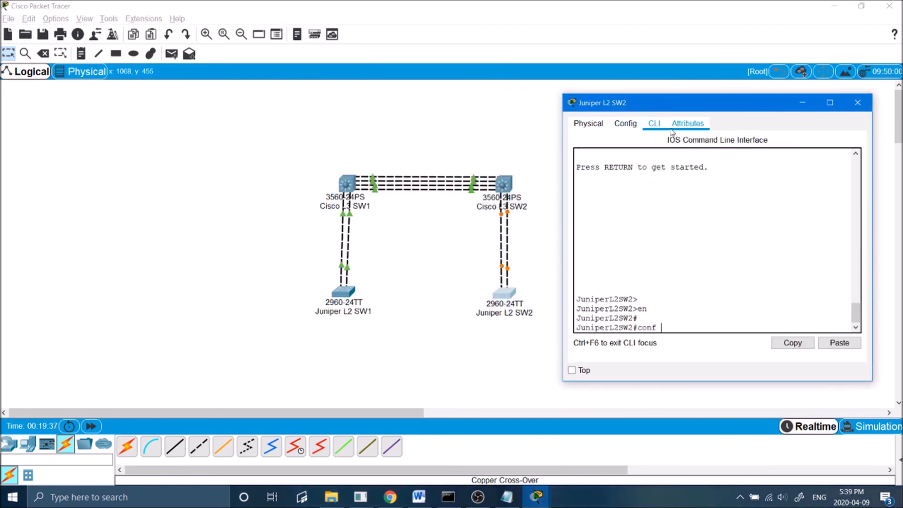
{"action": "key", "text": "Return"}
Select interface range fa0/19-20 on Juniper L2 SW2.
{"action": "type", "text": "int range fa0/19-"}
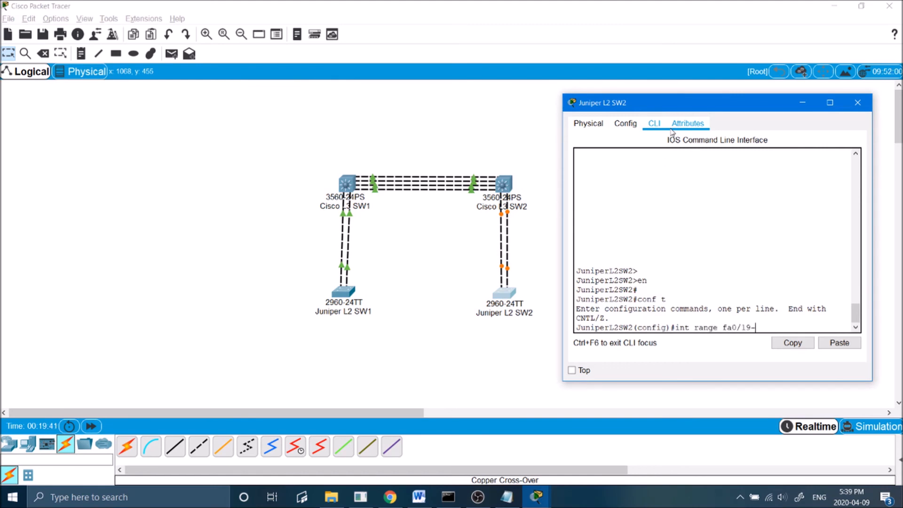
{"action": "type", "text": "20"}
{"action": "key", "text": "Return"}
{"action": "key", "text": "Return"}
Set ports fa0/19-20 on Juniper L2 SW2 to switchport mode trunk.
{"action": "type", "text": "s"}
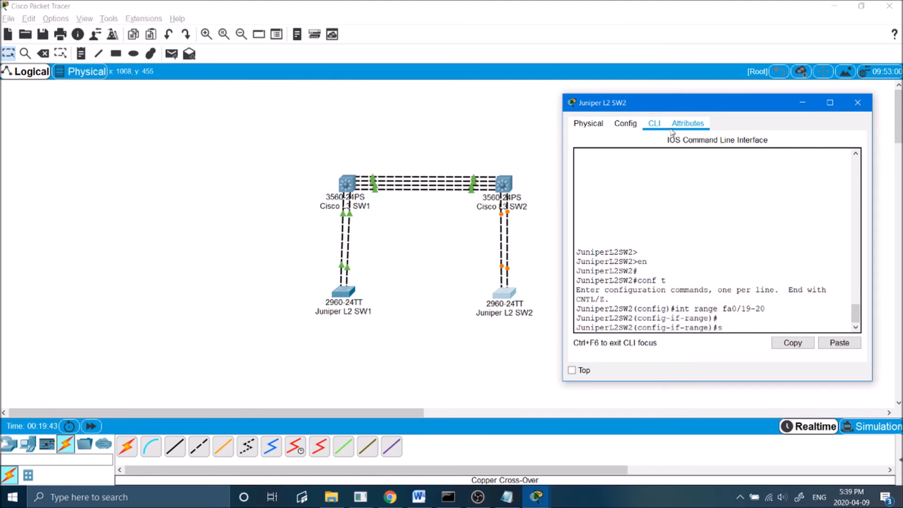
{"action": "key", "text": "Tab"}
{"action": "type", "text": "mode trunk"}
{"action": "key", "text": "Return"}
Disable trunk negotiation on Juniper L2 SW2's ports fa0/19-20 with switchport nonegotiate.
{"action": "type", "text": "sw"}
{"action": "key", "text": "Tab"}
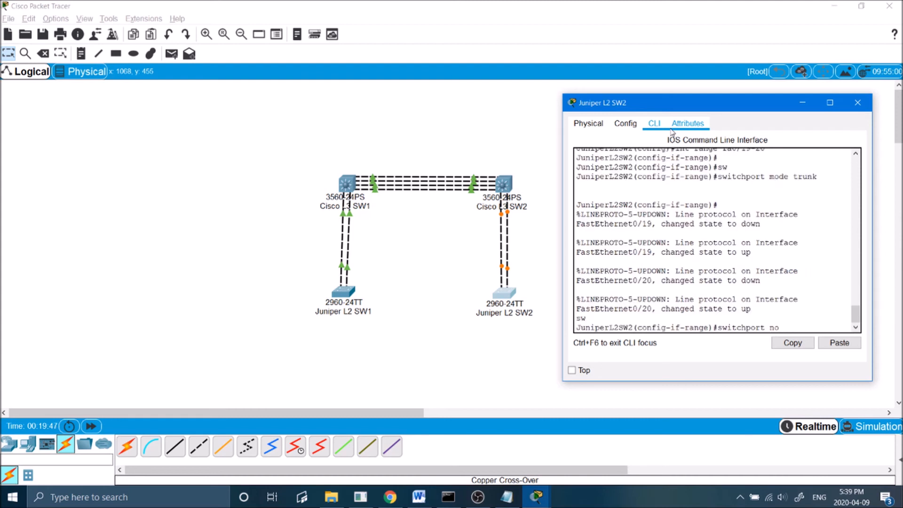
{"action": "type", "text": "no"}
{"action": "key", "text": "Tab"}
{"action": "key", "text": "Return"}
{"action": "key", "text": "Return"}
Check the channel-group number used on Cisco L3 SW2 and add Juniper L2 SW2's ports to channel-group 3 in mode active.
{"action": "type", "text": "channel-group 3"}
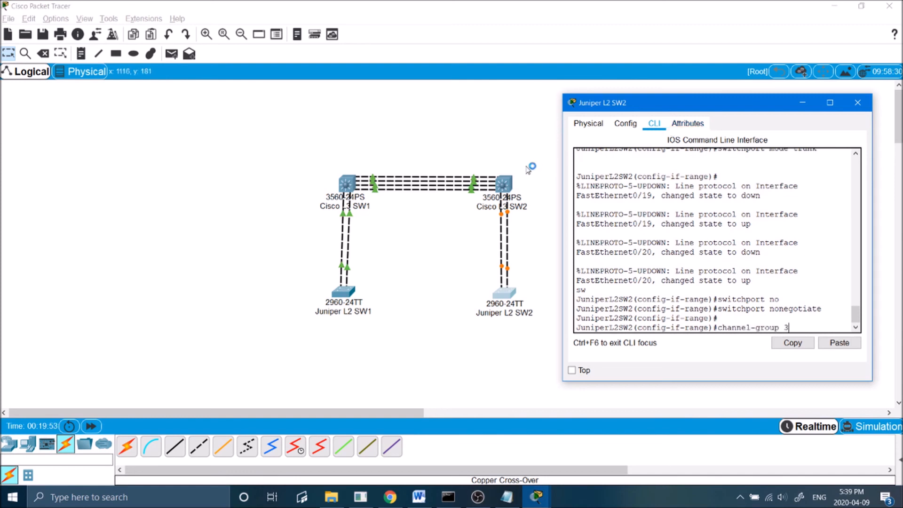
{"action": "left_click", "coordinate": [504, 184]}
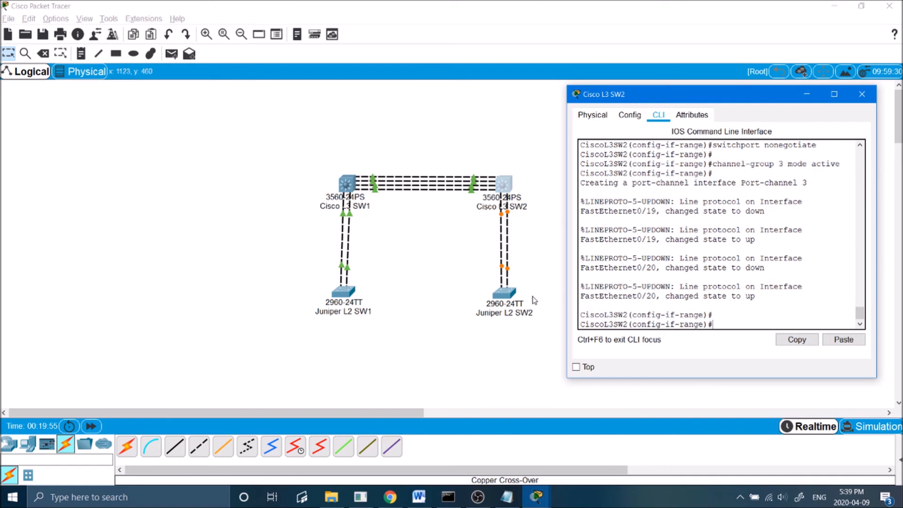
{"action": "left_click", "coordinate": [515, 297]}
{"action": "type", "text": "3 mode active"}
{"action": "key", "text": "Return"}
Enable ports fa0/19-20 with no shut on both Juniper L2 SW2 and Cisco L3 SW2.
{"action": "type", "text": "no shut"}
{"action": "key", "text": "Return"}
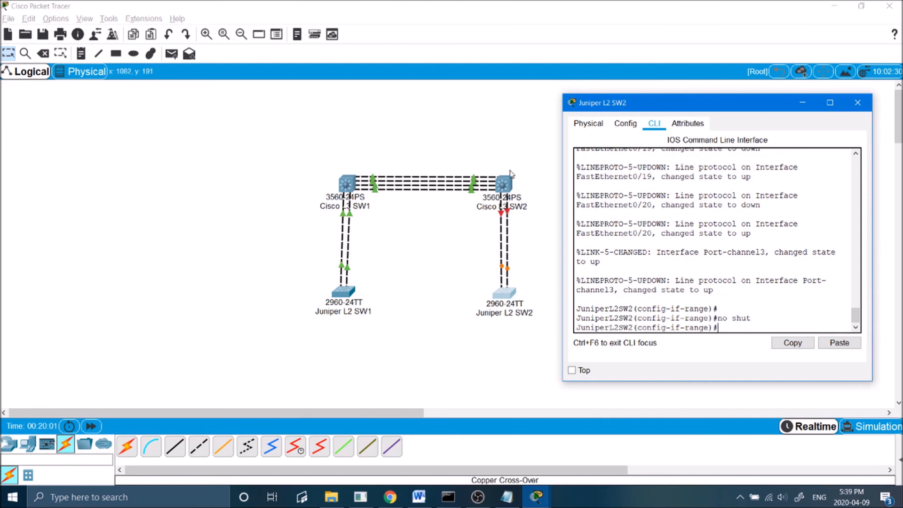
{"action": "left_click", "coordinate": [505, 186]}
{"action": "type", "text": "no shut"}
{"action": "key", "text": "Return"}
{"action": "key", "text": "Return"}
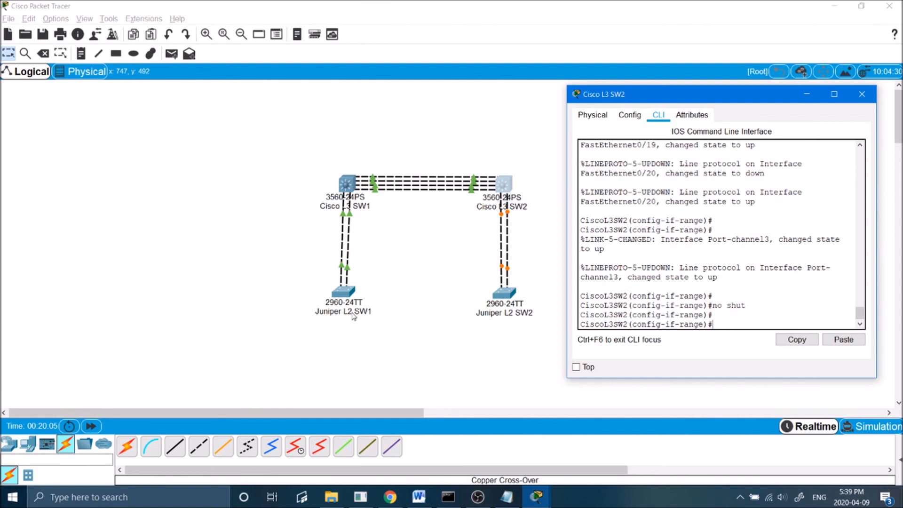
Nudge Juniper L2 SW1 slightly in the topology and return the Cisco L3 SW1 command line to privileged EXEC mode.
{"action": "left_click", "coordinate": [170, 202]}
{"action": "left_click_drag", "start_coordinate": [349, 294], "coordinate": [352, 294]}
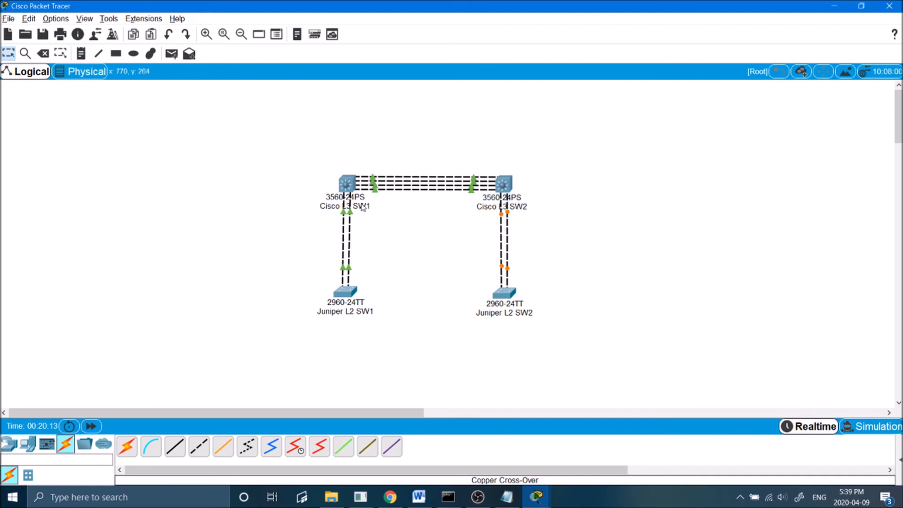
{"action": "left_click", "coordinate": [347, 190]}
{"action": "type", "text": "exit"}
{"action": "key", "text": "Return"}
{"action": "key", "text": "Return"}
{"action": "type", "text": "exit"}
{"action": "key", "text": "Return"}
{"action": "key", "text": "Return"}
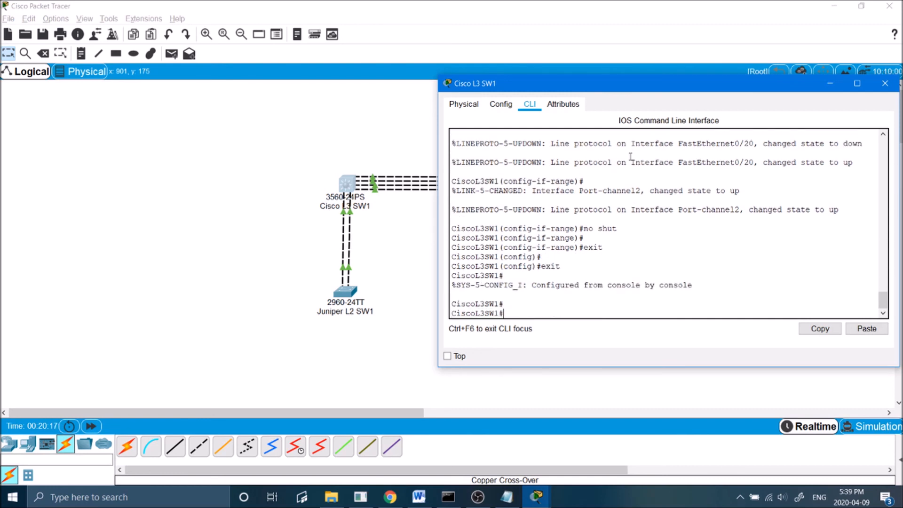
Display the EtherChannel summary on Cisco L3 SW1 and examine the group, protocol and port entries.
{"action": "type", "text": "show"}
{"action": "key", "text": "Tab"}
{"action": "type", "text": "eth"}
{"action": "key", "text": "Tab"}
{"action": "type", "text": "chann"}
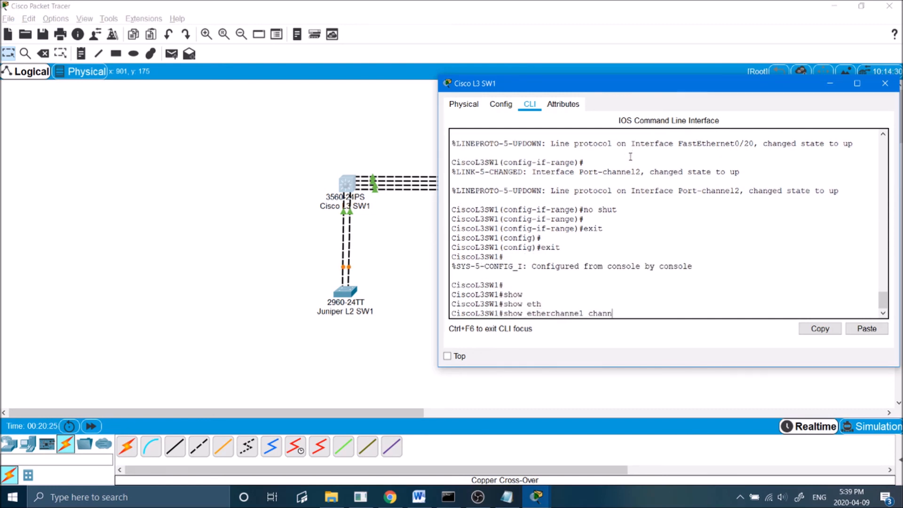
{"action": "key", "text": "BackSpace"}
{"action": "key", "text": "BackSpace"}
{"action": "key", "text": "BackSpace"}
{"action": "key", "text": "BackSpace"}
{"action": "key", "text": "Tab"}
{"action": "key", "text": "Return"}
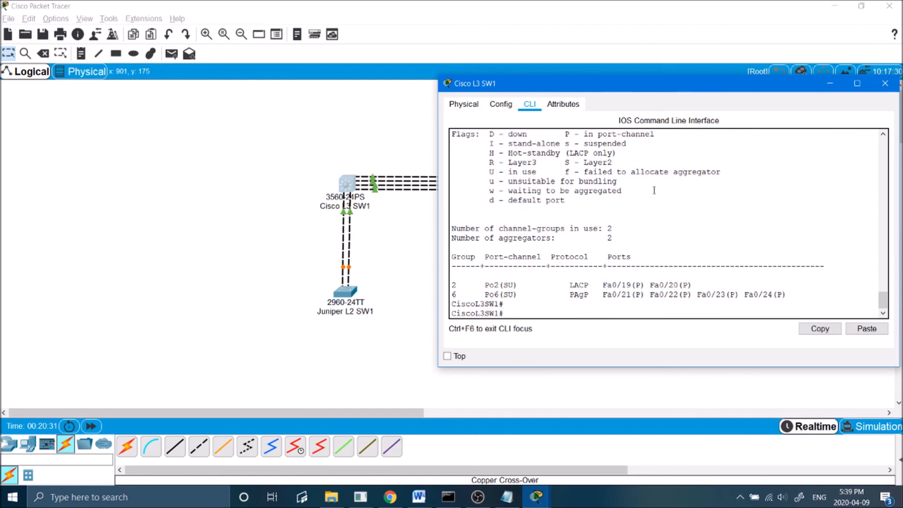
{"action": "left_click_drag", "start_coordinate": [458, 286], "coordinate": [463, 298]}
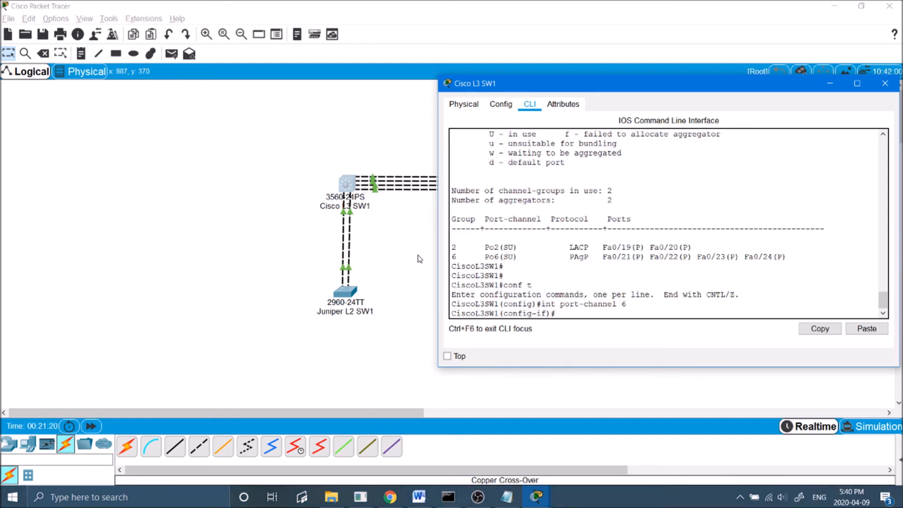
List the configuration commands available for interface port-channel 6 on Cisco L3 SW1.
{"action": "type", "text": "?"}
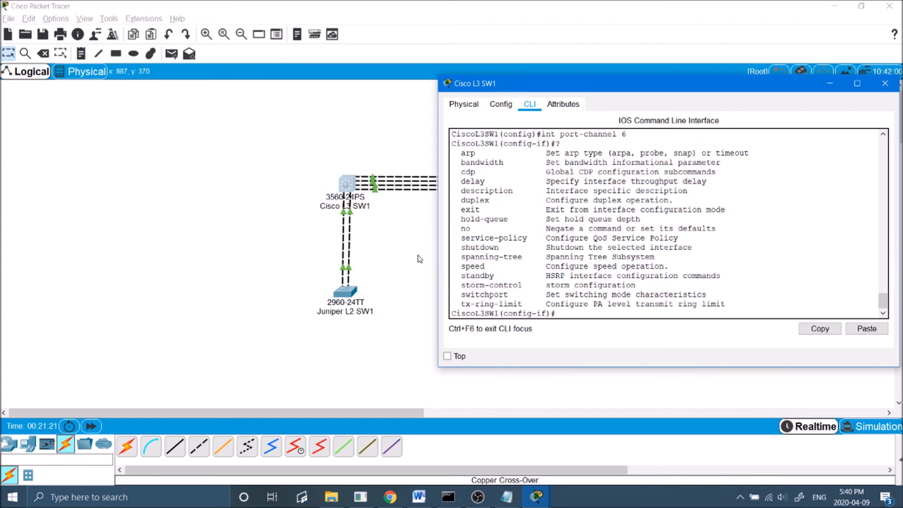